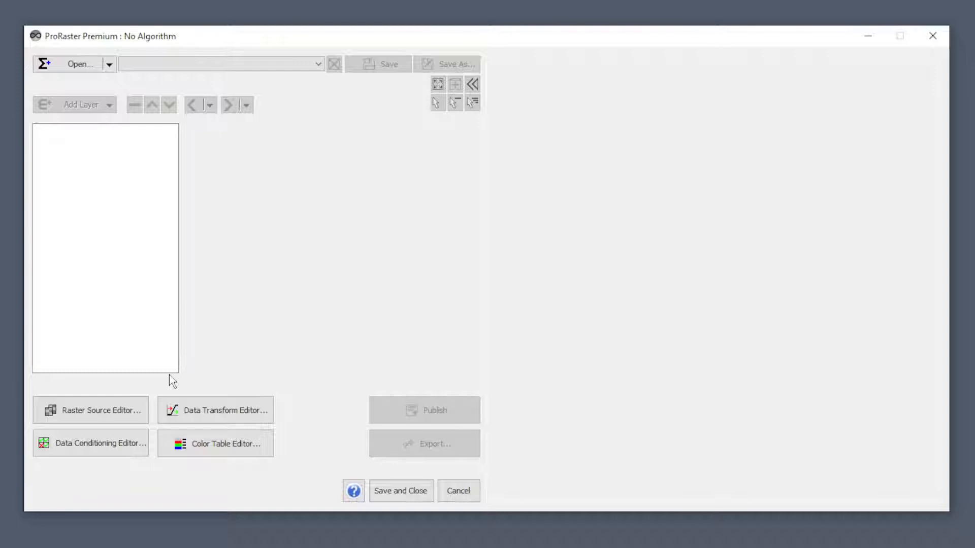
# Create a new RGB algorithm and show the settings of its RGB Color layer
pyautogui.click(109, 65)
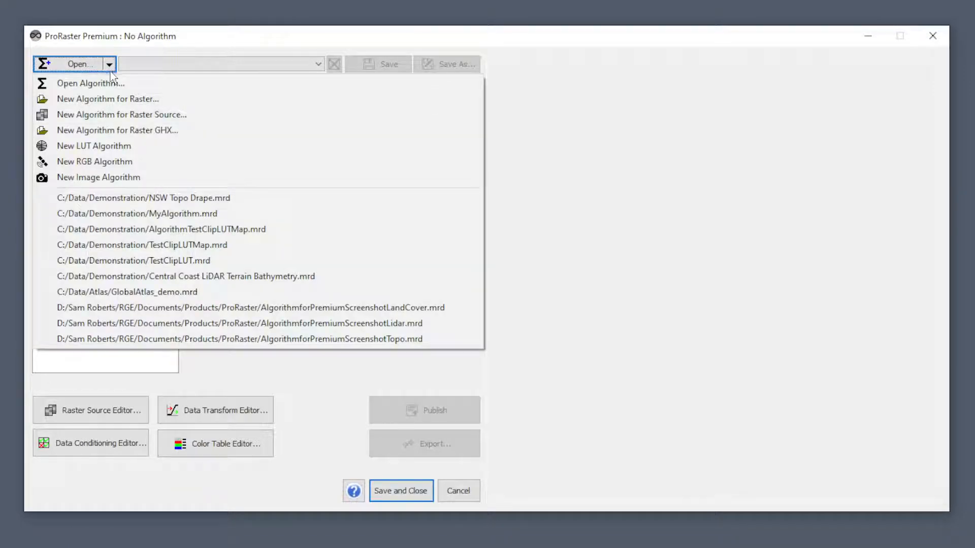
pyautogui.click(99, 162)
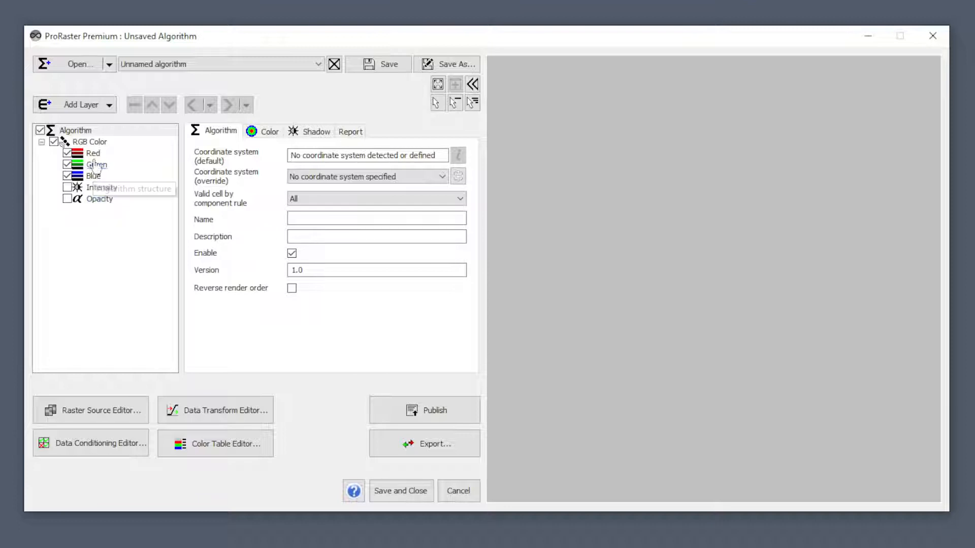
pyautogui.click(91, 143)
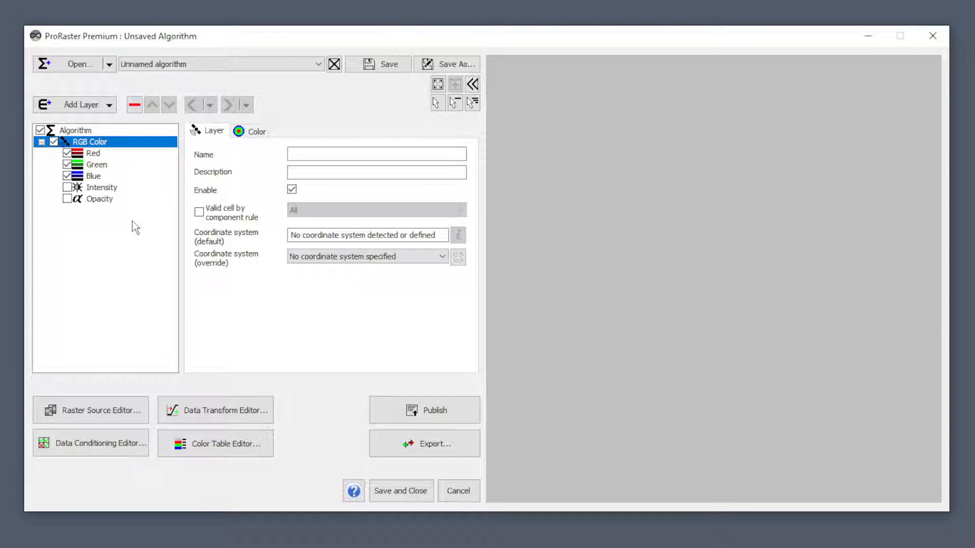
# Load cargo_colourphoto.ers from the Demonstration rasters' Aerial folder as the raster source of the Red component
pyautogui.click(96, 153)
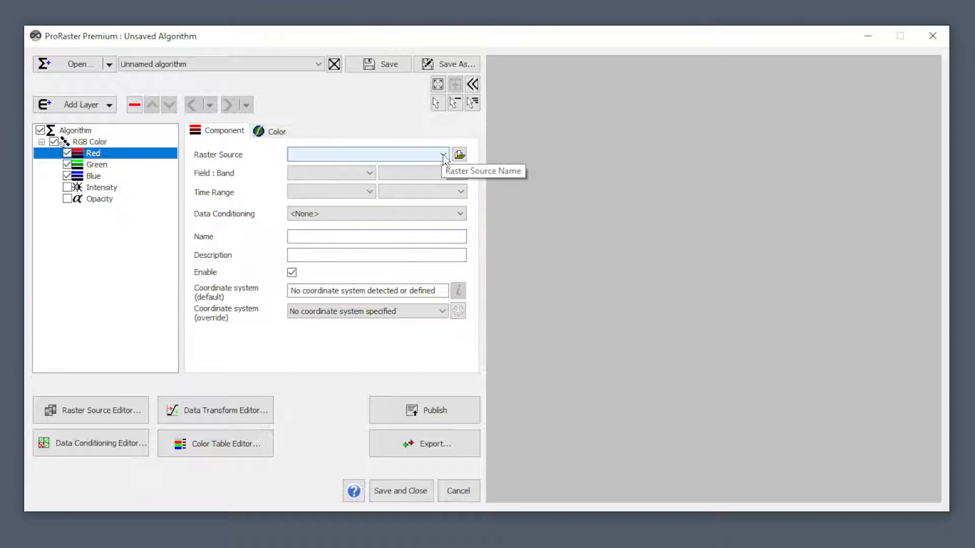
pyautogui.click(460, 155)
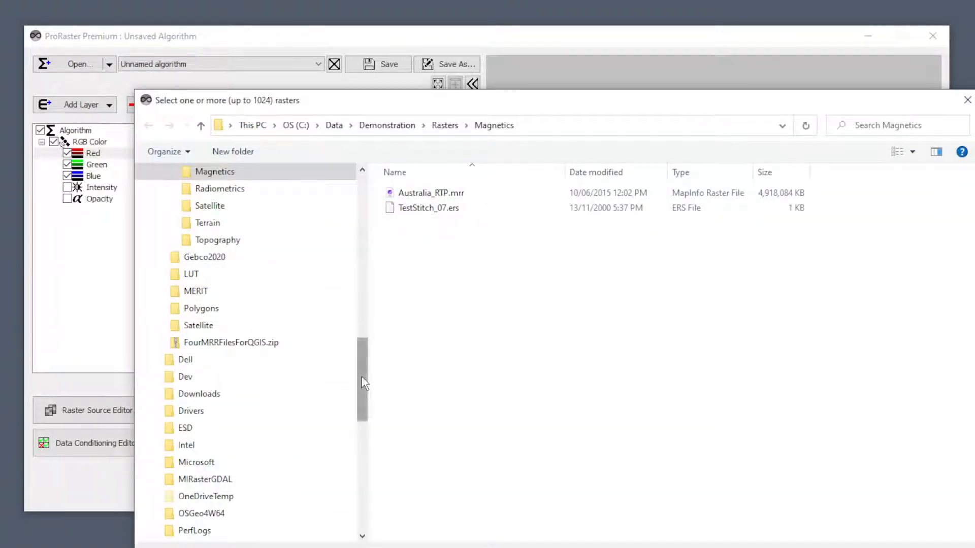
pyautogui.moveTo(362, 377); pyautogui.dragTo(364, 345)
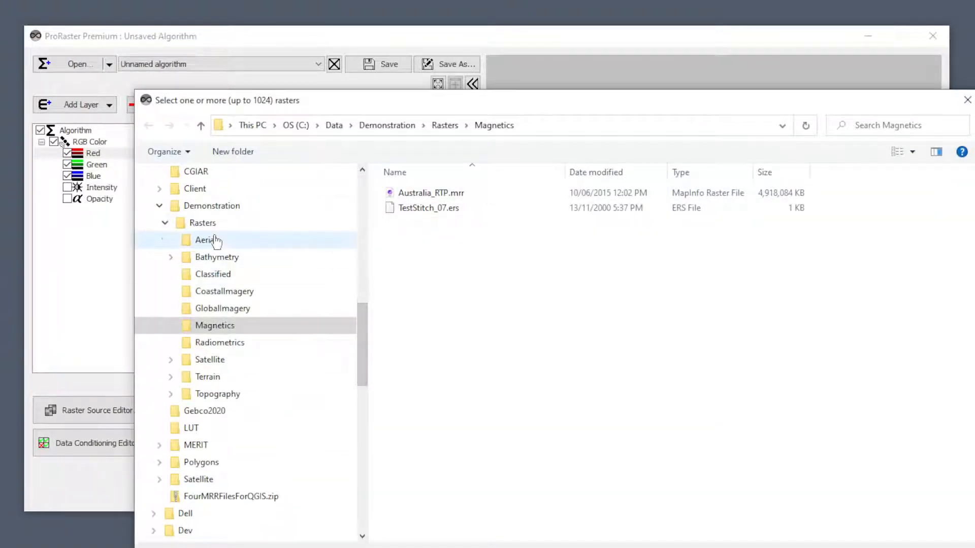
pyautogui.click(257, 241)
pyautogui.click(454, 209)
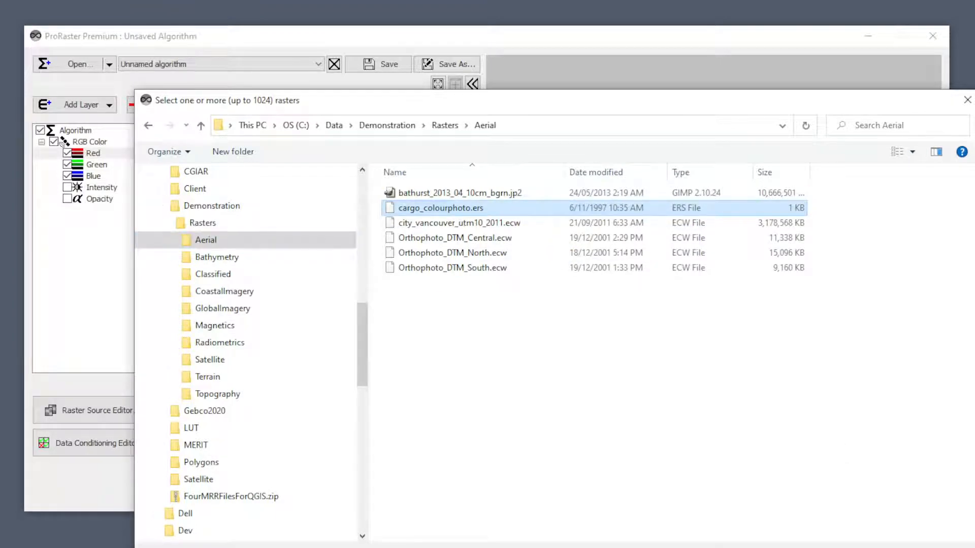
pyautogui.click(853, 547)
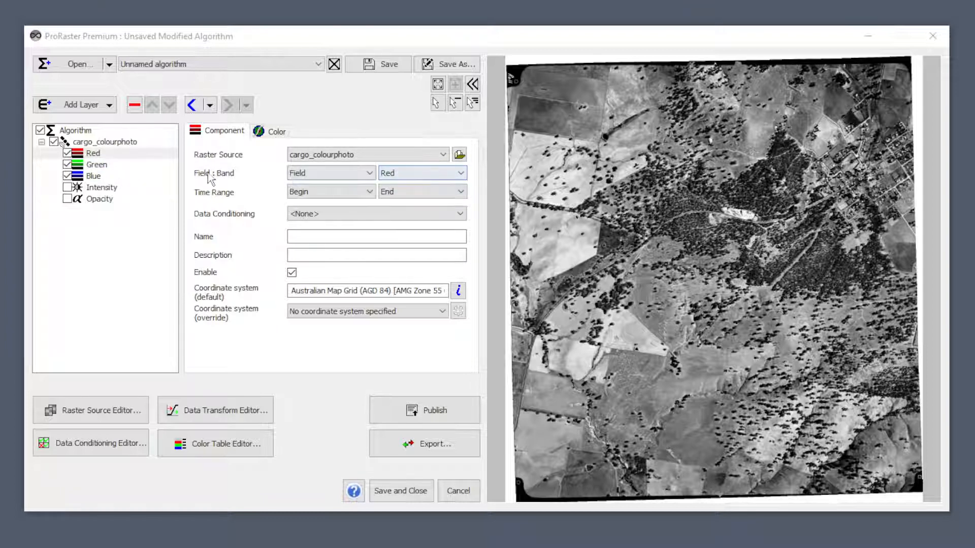
# Assign the Green band to the Green component and the Blue band to the Blue component
pyautogui.click(114, 169)
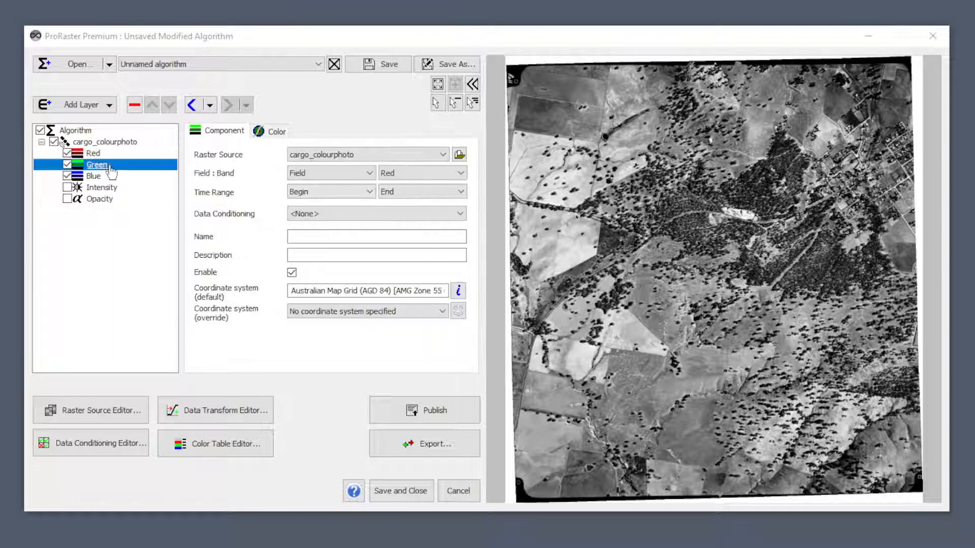
pyautogui.click(405, 179)
pyautogui.click(407, 196)
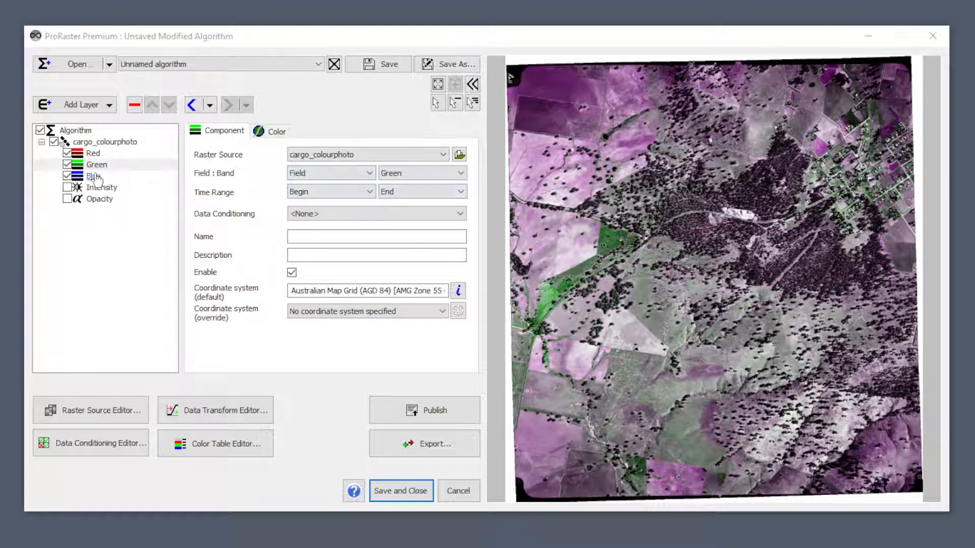
pyautogui.click(93, 176)
pyautogui.click(416, 173)
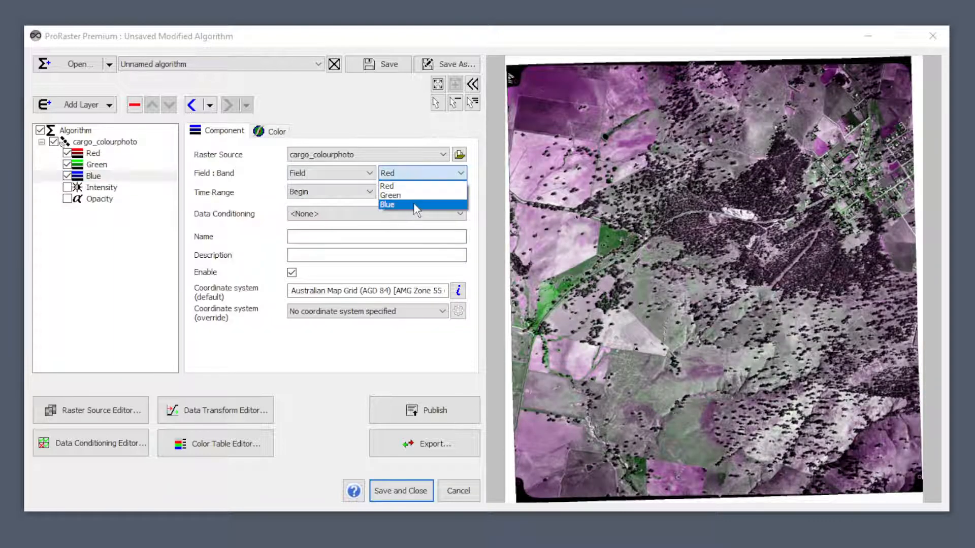
pyautogui.click(413, 204)
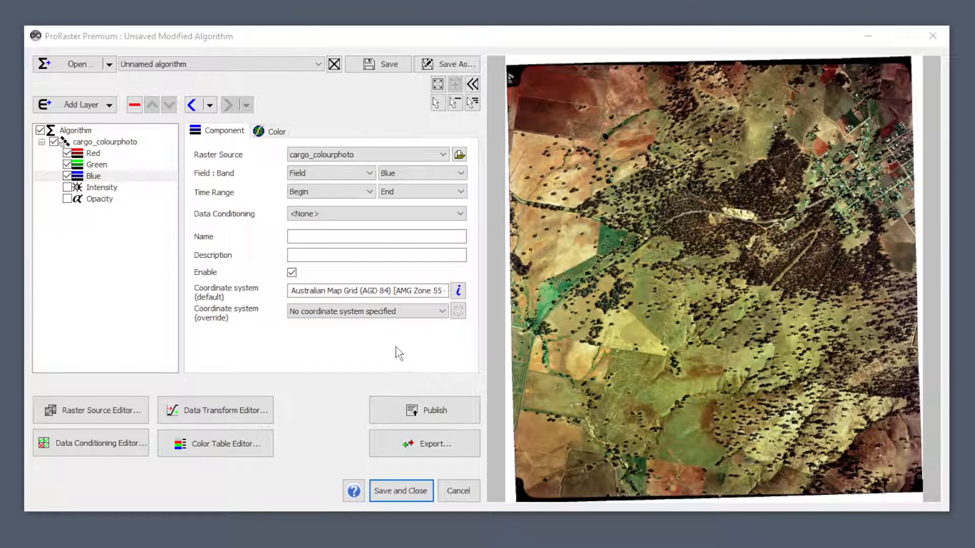
# Examine the color settings of the Red, Green and Blue components, and try to edit the Red component's color table
pyautogui.click(93, 153)
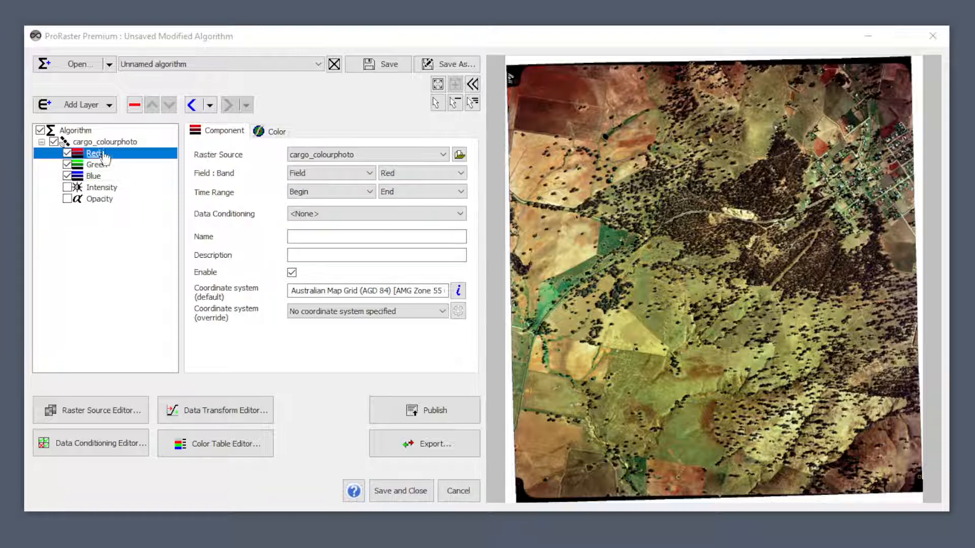
pyautogui.click(273, 134)
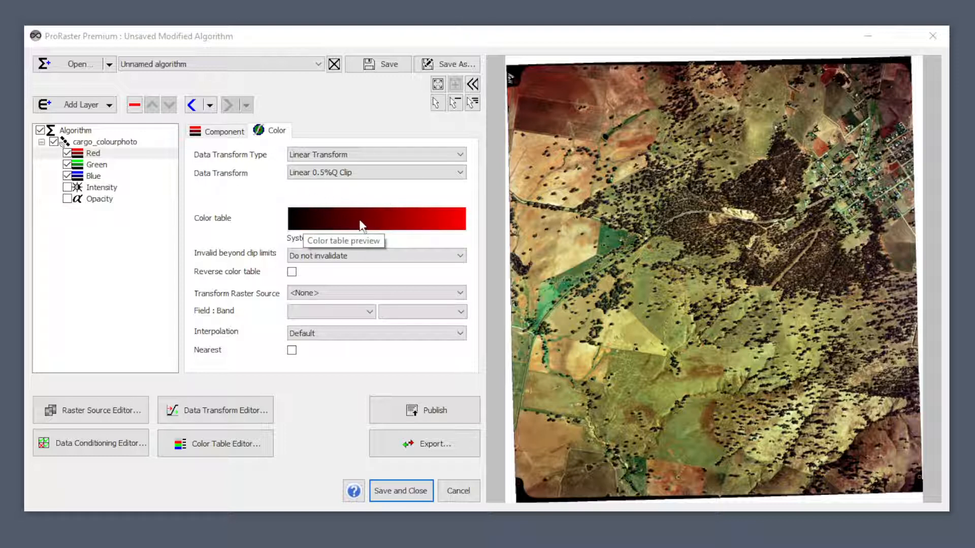
pyautogui.click(97, 167)
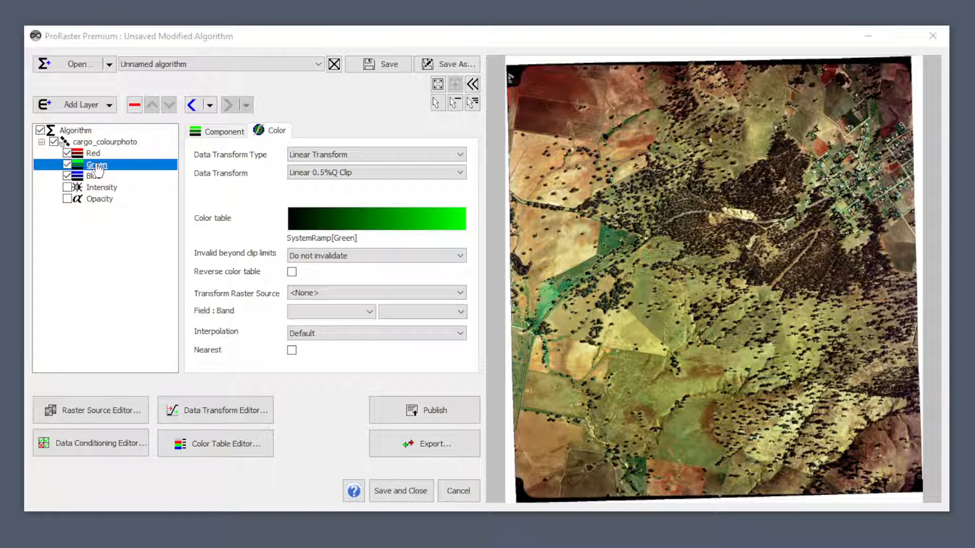
pyautogui.click(94, 176)
pyautogui.click(92, 152)
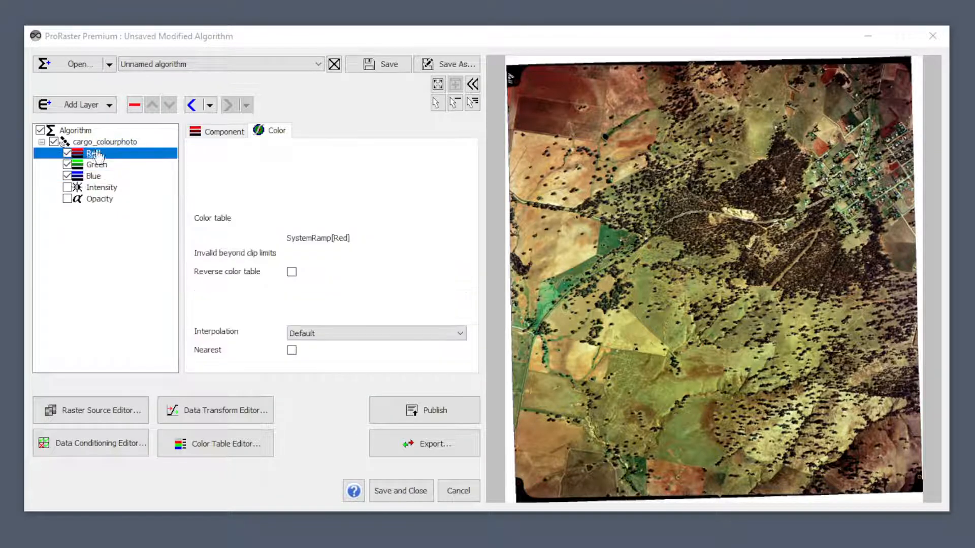
pyautogui.doubleClick(392, 223)
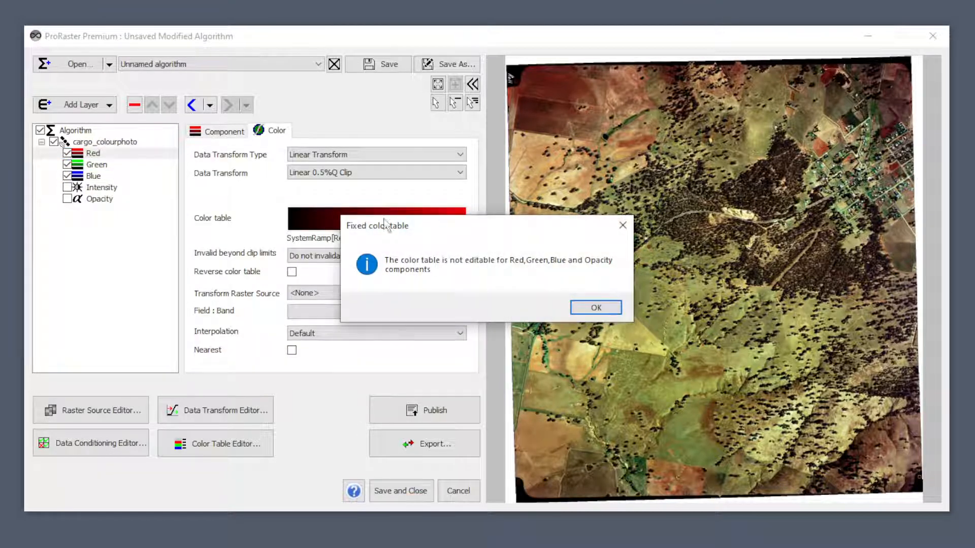
pyautogui.click(596, 308)
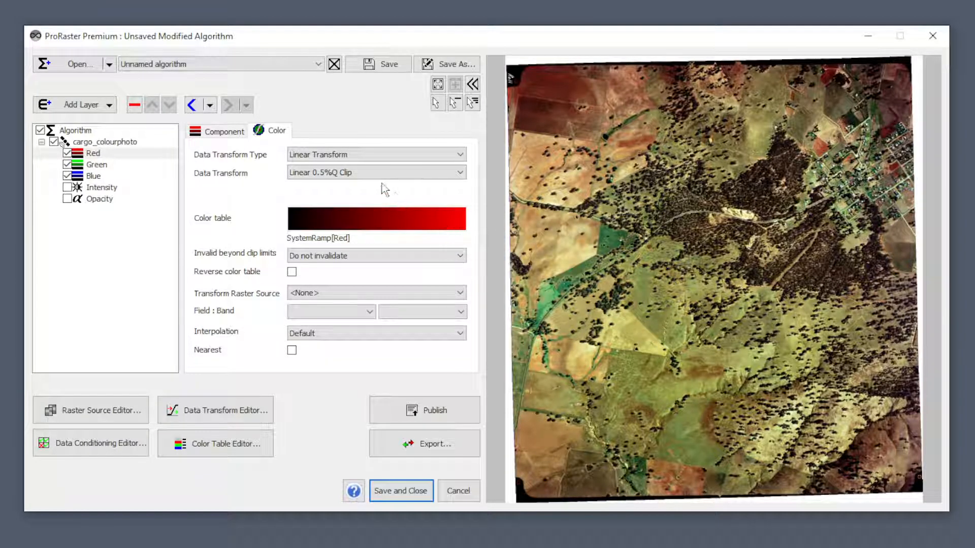
# Set the Red component's data transform type to No Transform with the Pass Index data transform
pyautogui.click(361, 152)
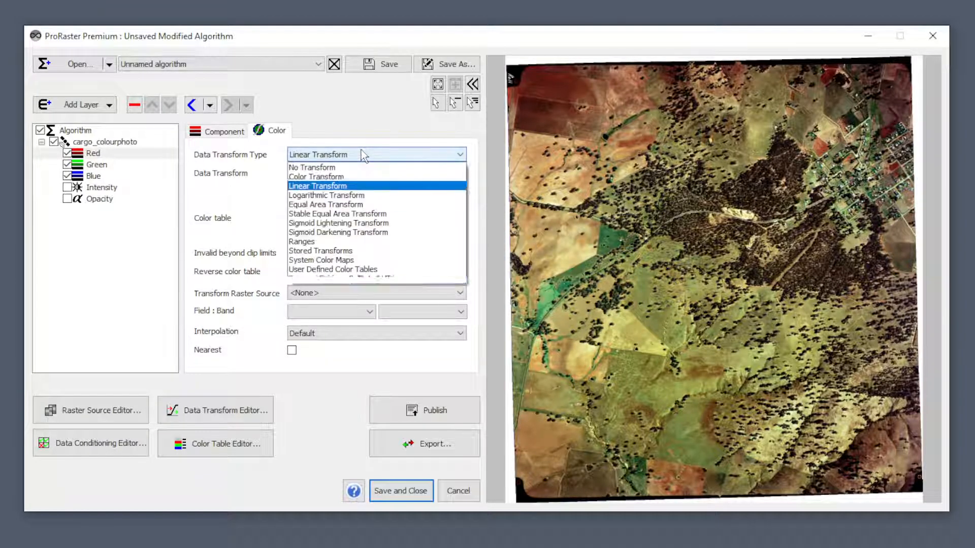
pyautogui.click(345, 171)
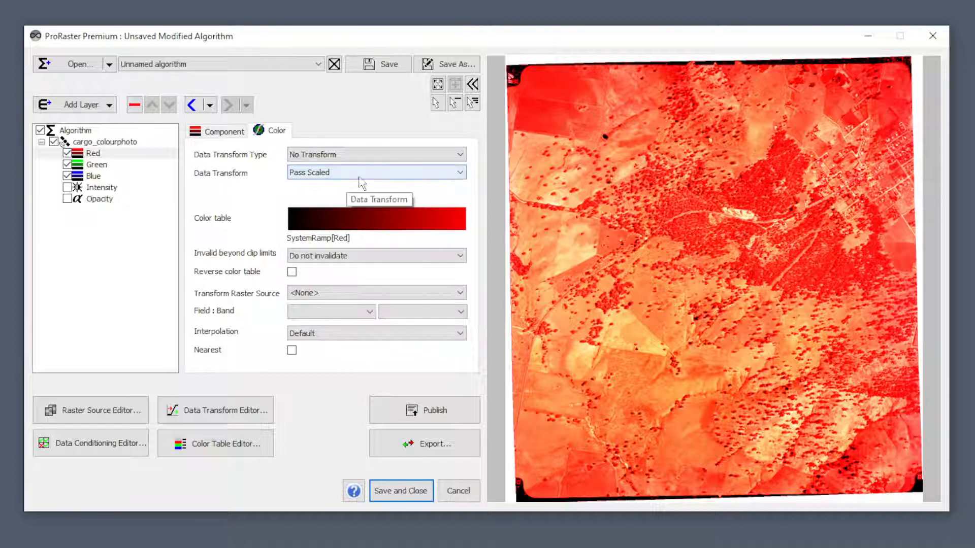
pyautogui.click(360, 175)
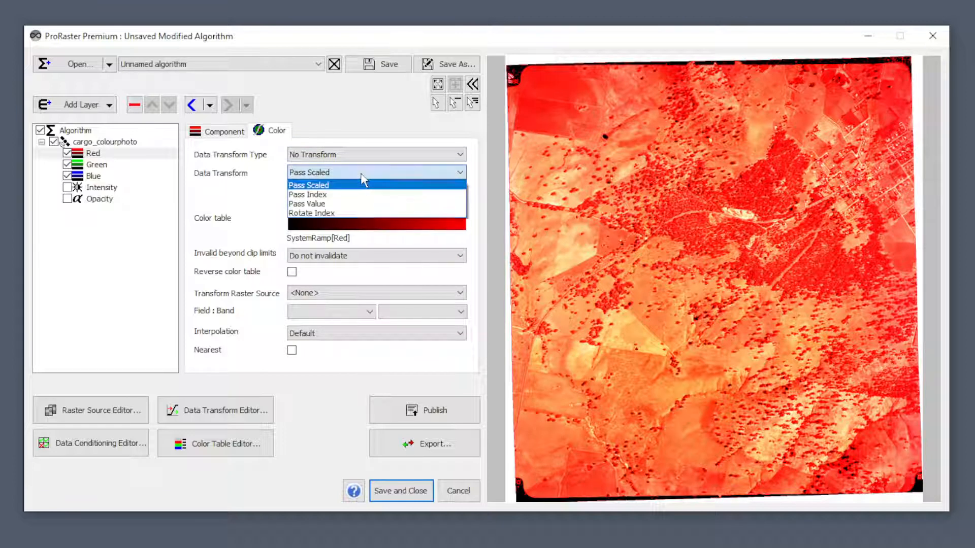
pyautogui.click(333, 194)
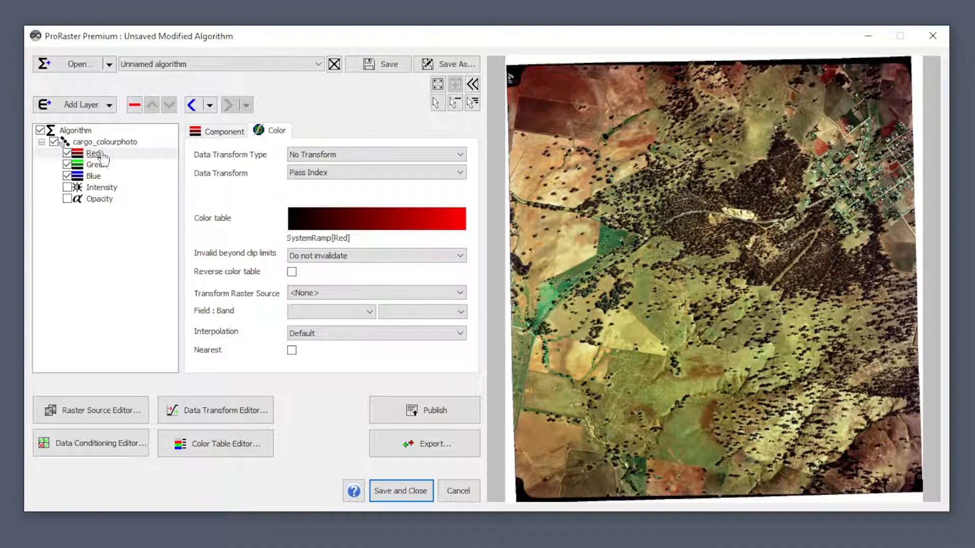
# Set the Green component's data transform type to No Transform and its data transform to Pass Index
pyautogui.click(97, 166)
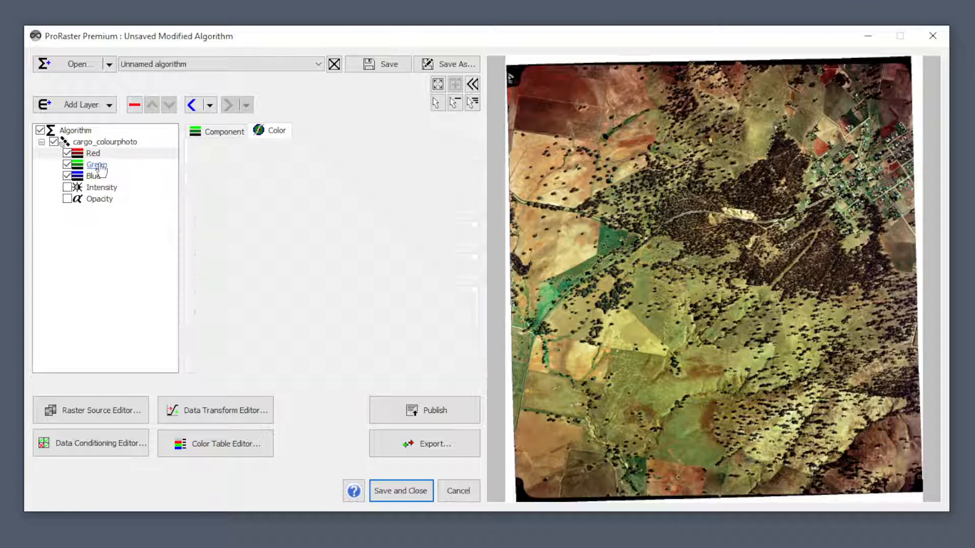
pyautogui.click(356, 154)
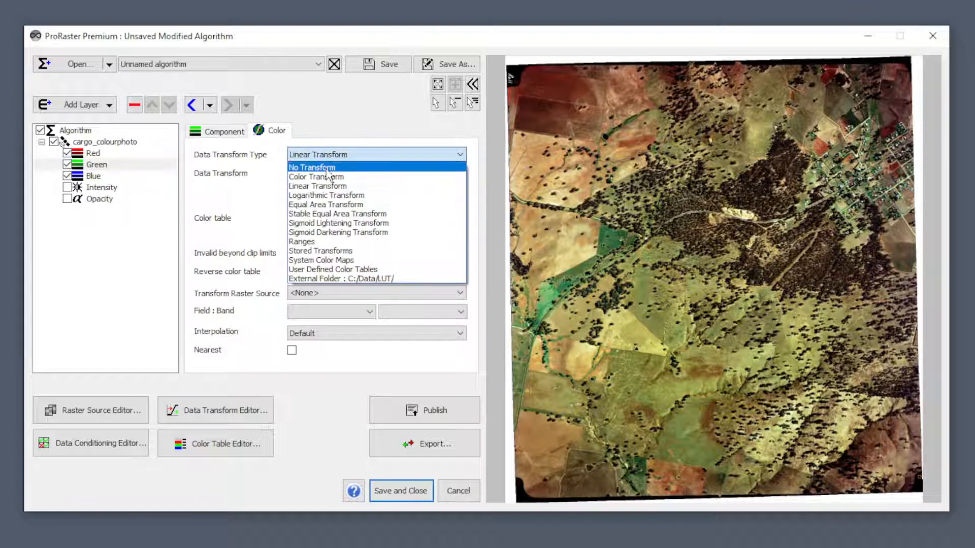
pyautogui.click(326, 168)
pyautogui.click(326, 173)
pyautogui.click(324, 198)
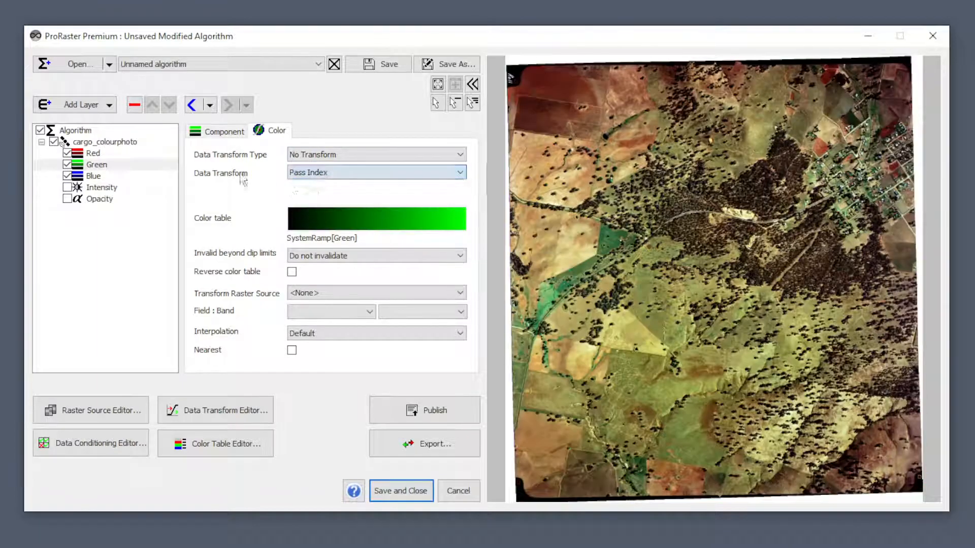
# Set the Blue component's data transform type to No Transform and its data transform to Pass Index
pyautogui.click(94, 177)
pyautogui.click(325, 155)
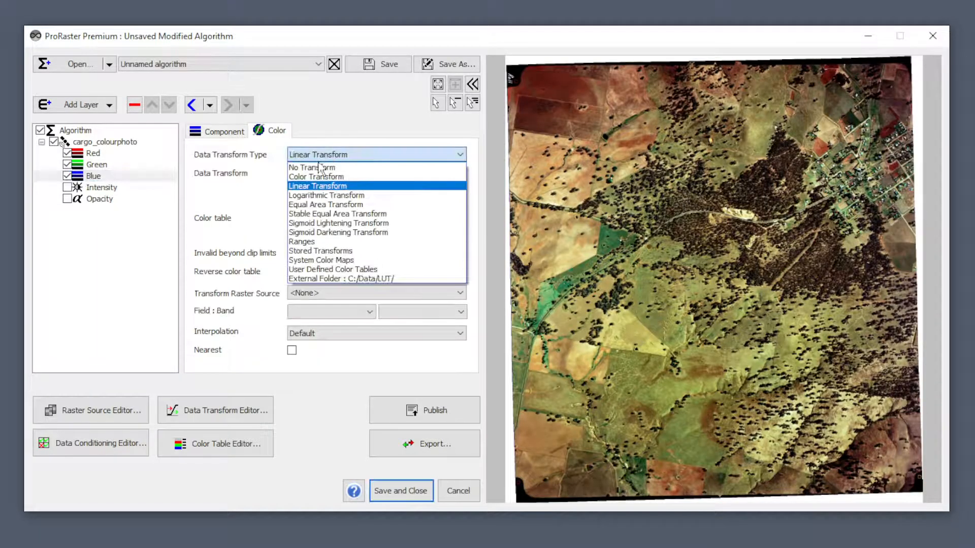
pyautogui.click(320, 163)
pyautogui.click(321, 173)
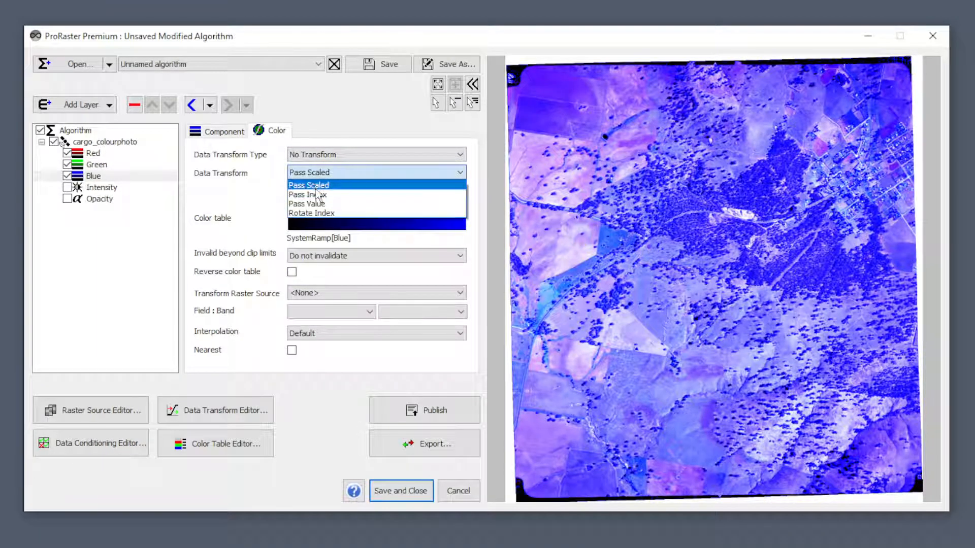
pyautogui.click(318, 195)
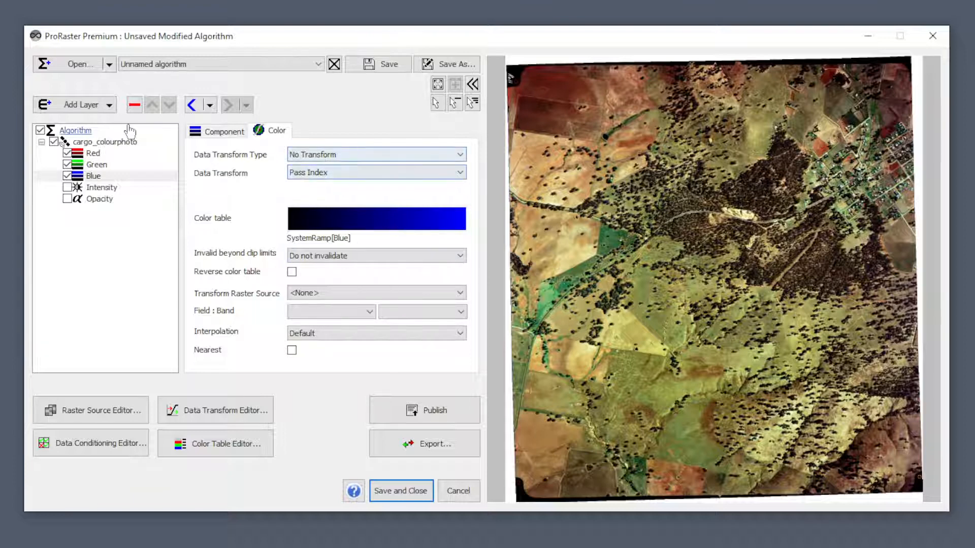
# Change the Red component's data transform type to Color Transform
pyautogui.click(93, 153)
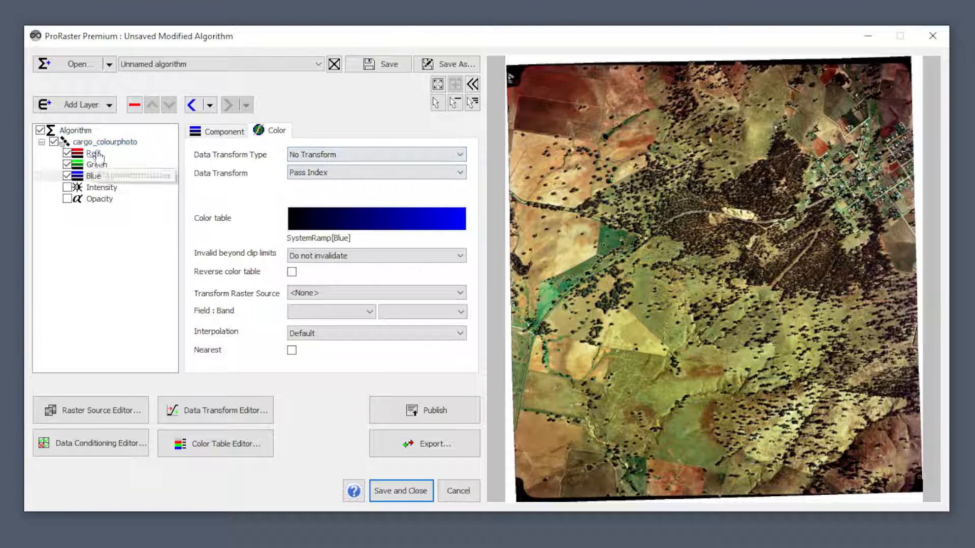
pyautogui.click(360, 156)
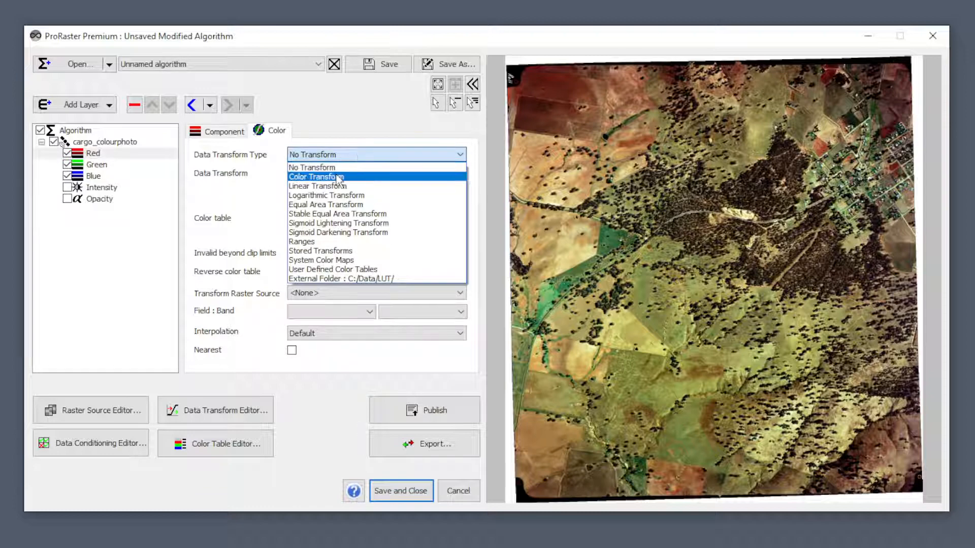
pyautogui.click(339, 177)
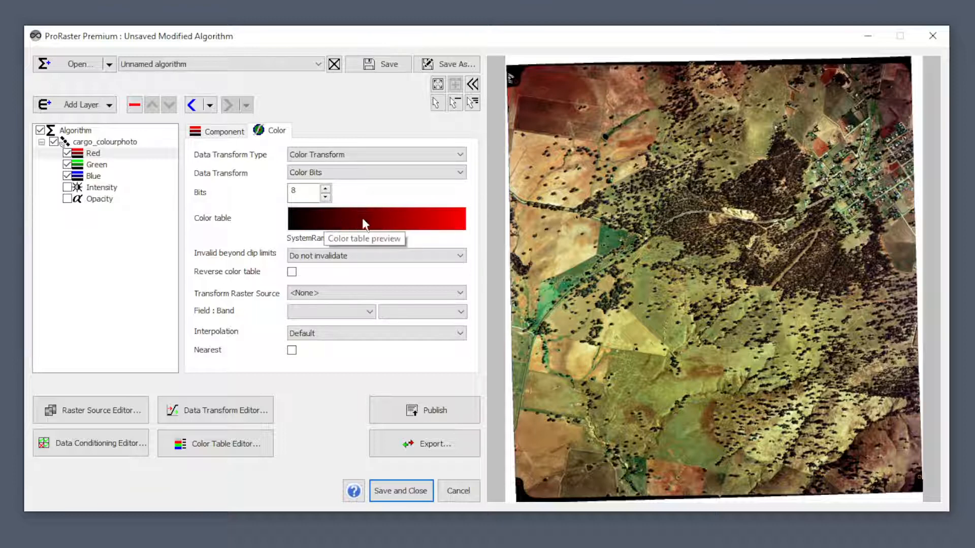
# Change the data transform type of both the Green and Blue components to Color Transform
pyautogui.click(96, 167)
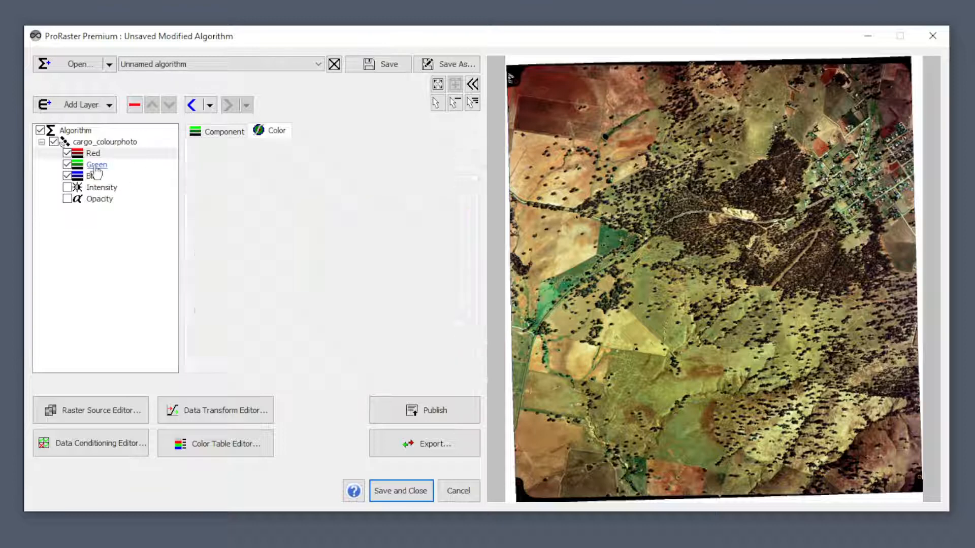
pyautogui.click(339, 158)
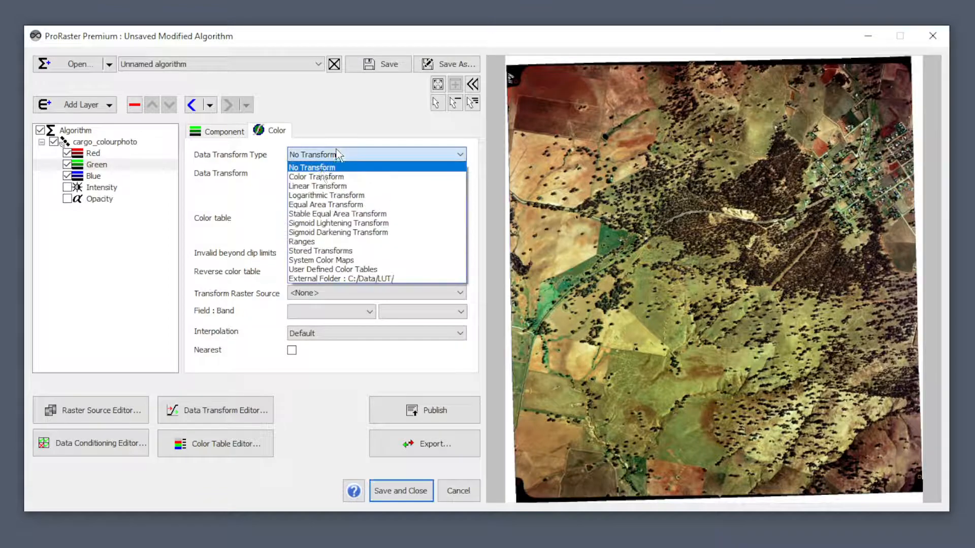
pyautogui.click(321, 176)
pyautogui.click(93, 176)
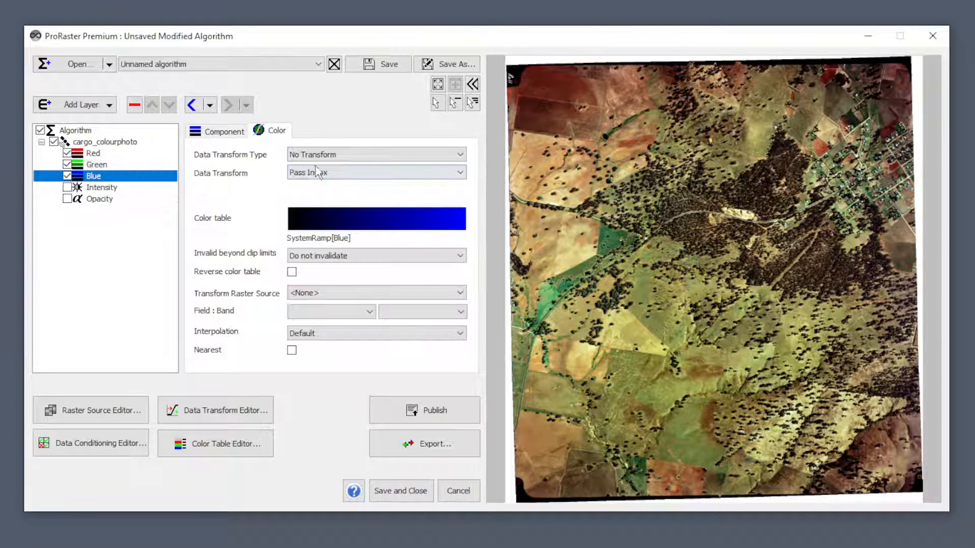
pyautogui.click(331, 158)
pyautogui.click(322, 177)
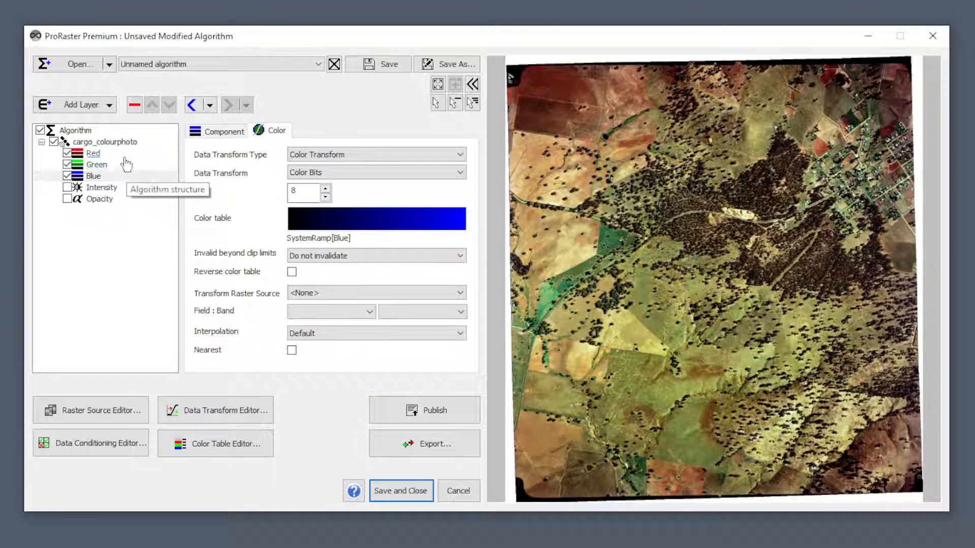
# Set the Red component's data transform type to Linear Transform and its data transform to Linear
pyautogui.click(97, 153)
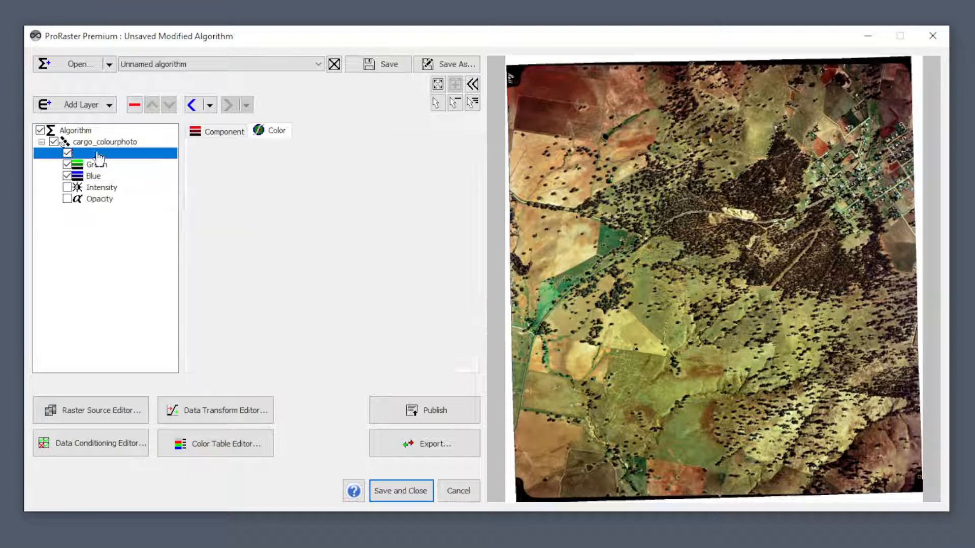
pyautogui.click(344, 155)
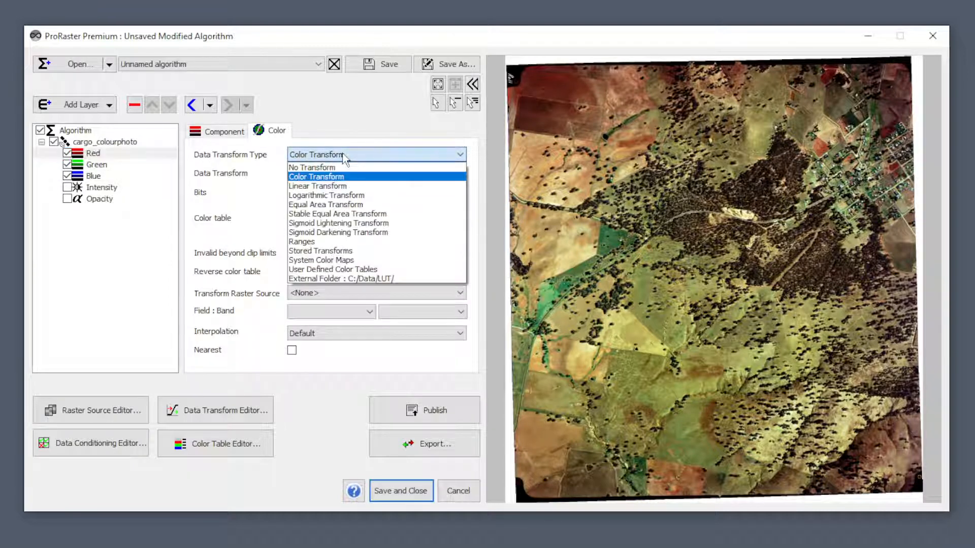
pyautogui.click(326, 186)
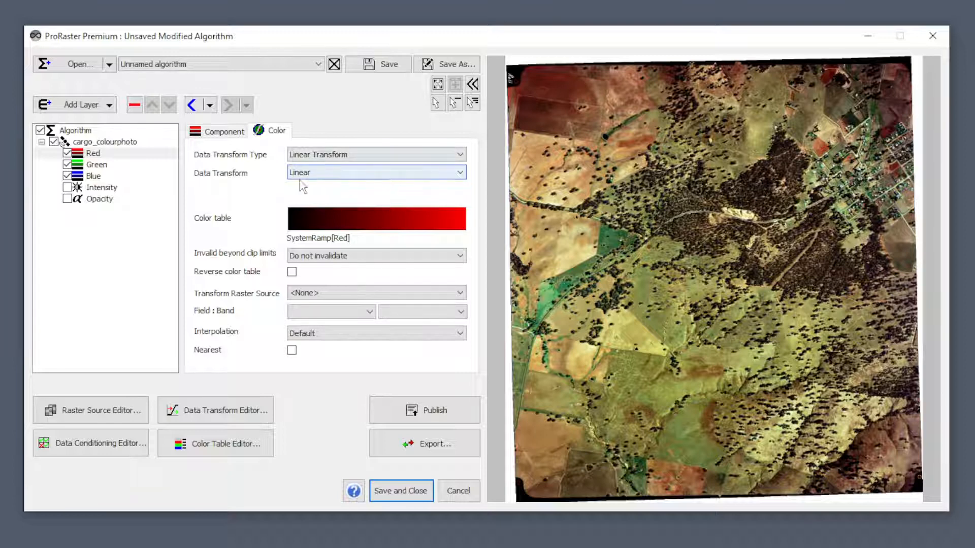
pyautogui.click(330, 174)
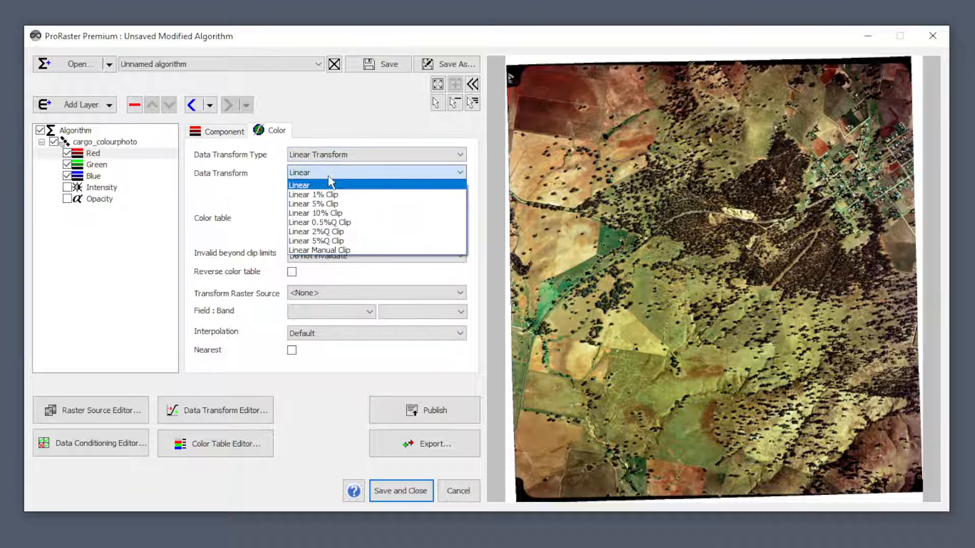
pyautogui.click(328, 177)
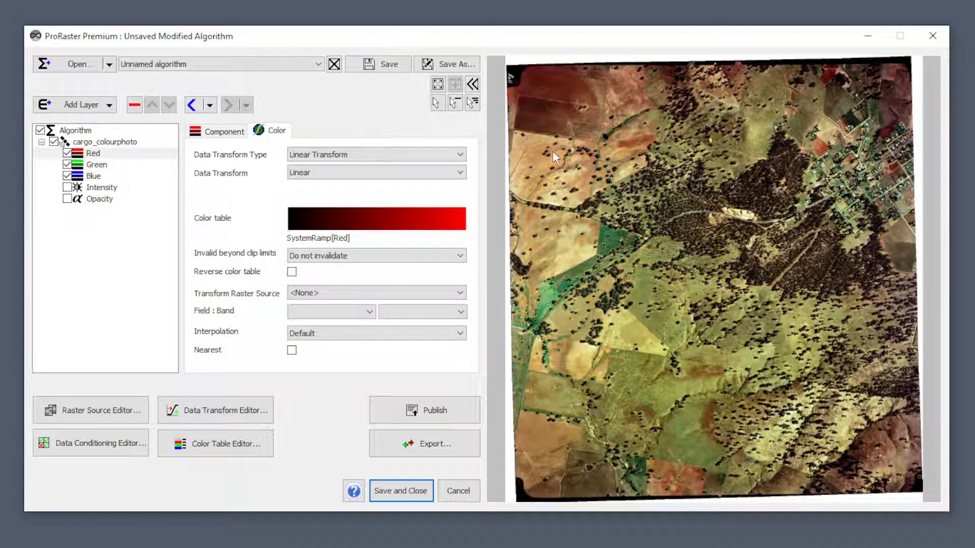
# Change the data transform type of the Red, Green and Blue components to Equal Area Transform
pyautogui.click(358, 156)
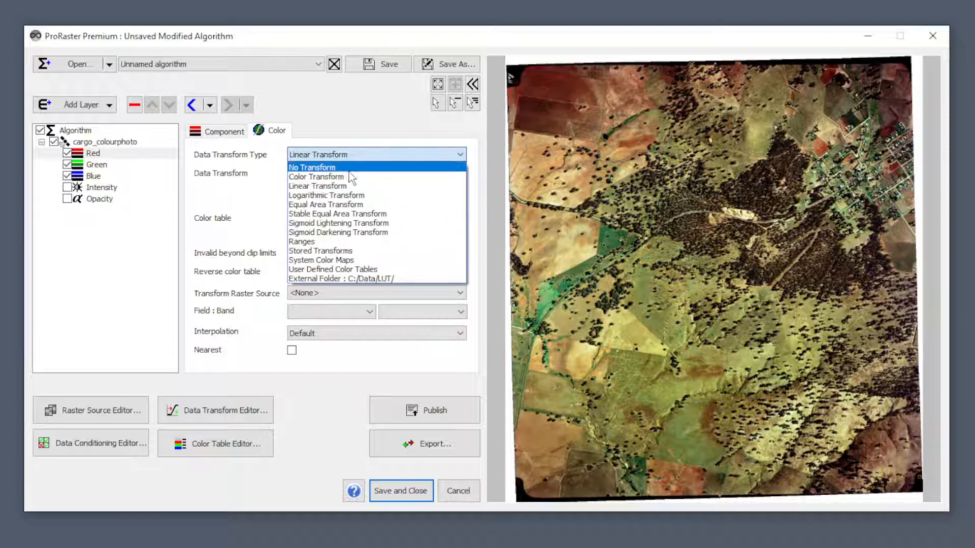
pyautogui.click(351, 205)
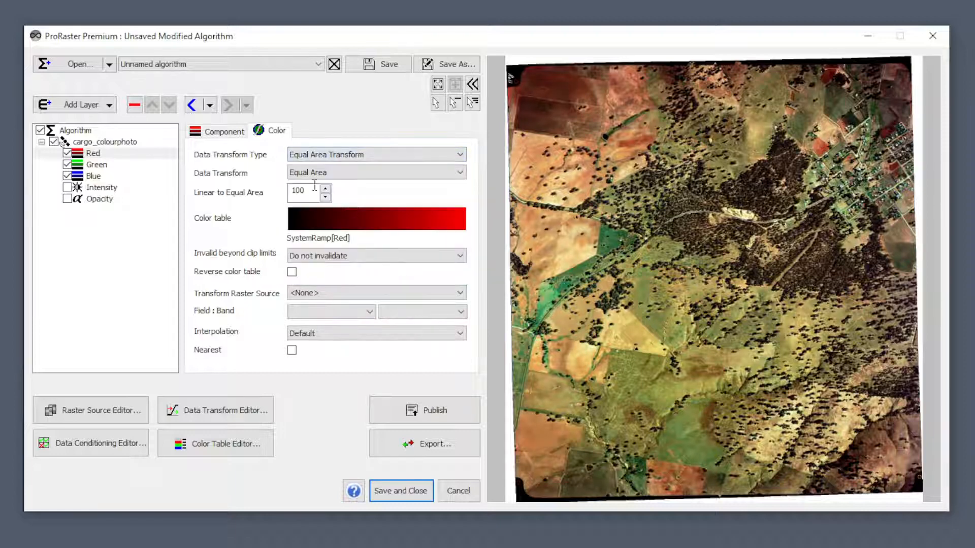
pyautogui.click(109, 166)
pyautogui.click(336, 155)
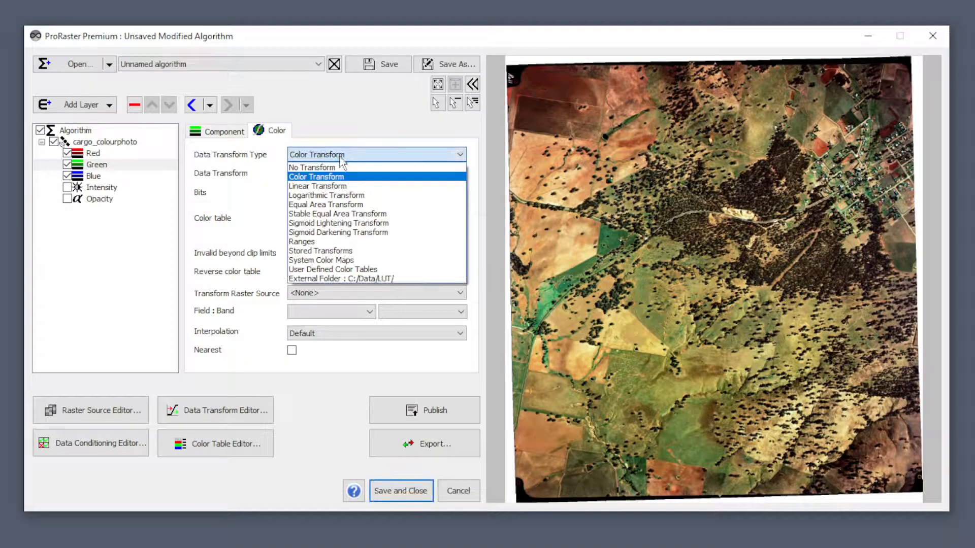
pyautogui.click(337, 205)
pyautogui.click(96, 177)
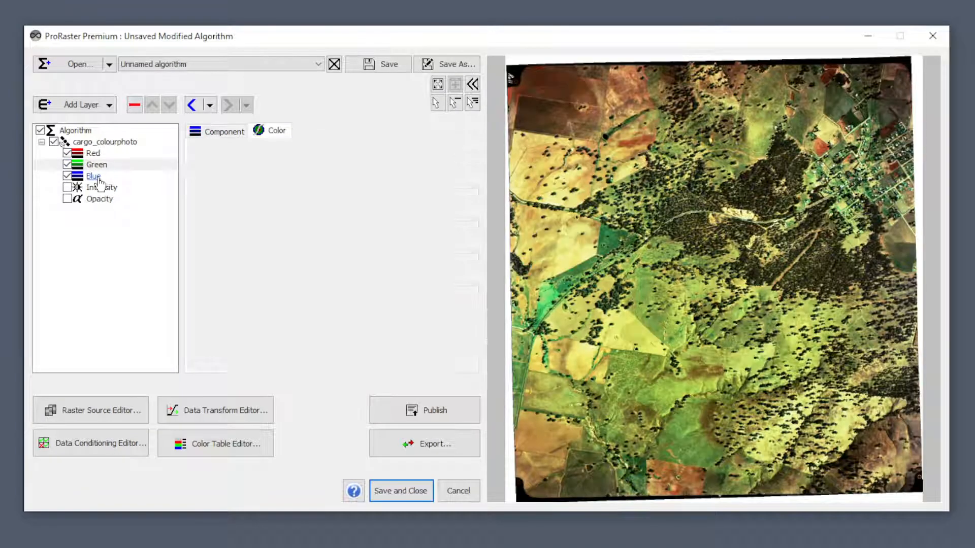
pyautogui.click(358, 155)
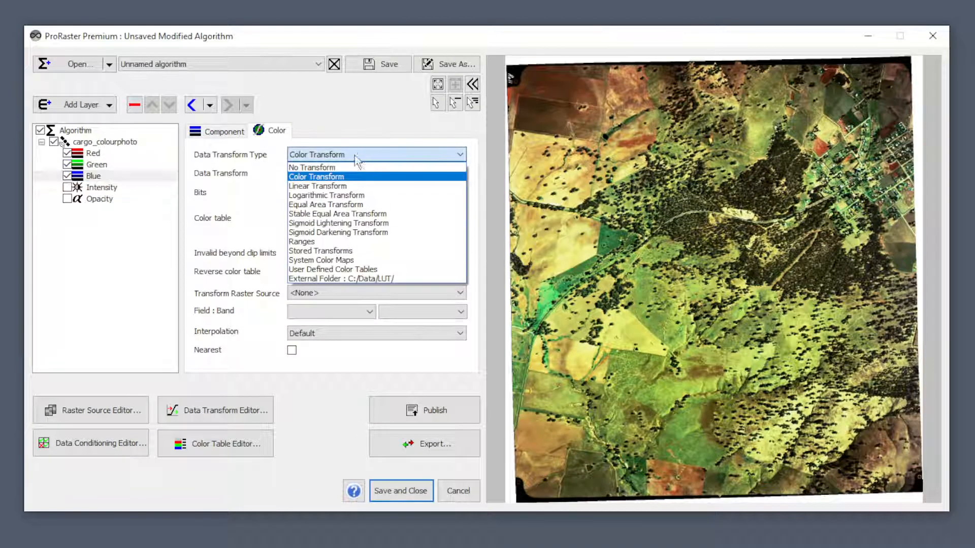
pyautogui.click(337, 203)
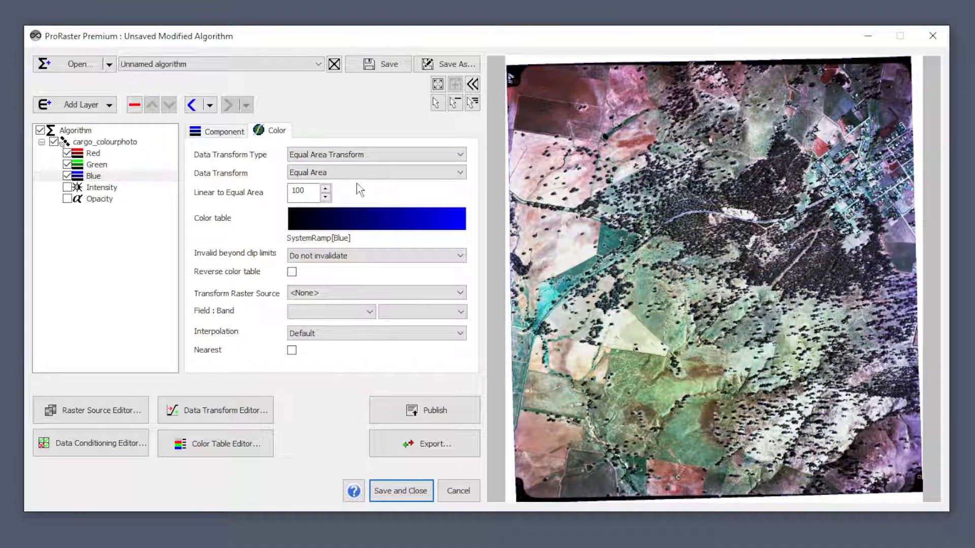
# Change the data transform type of the Red, Green and Blue components to Sigmoid Lightening Transform
pyautogui.click(351, 161)
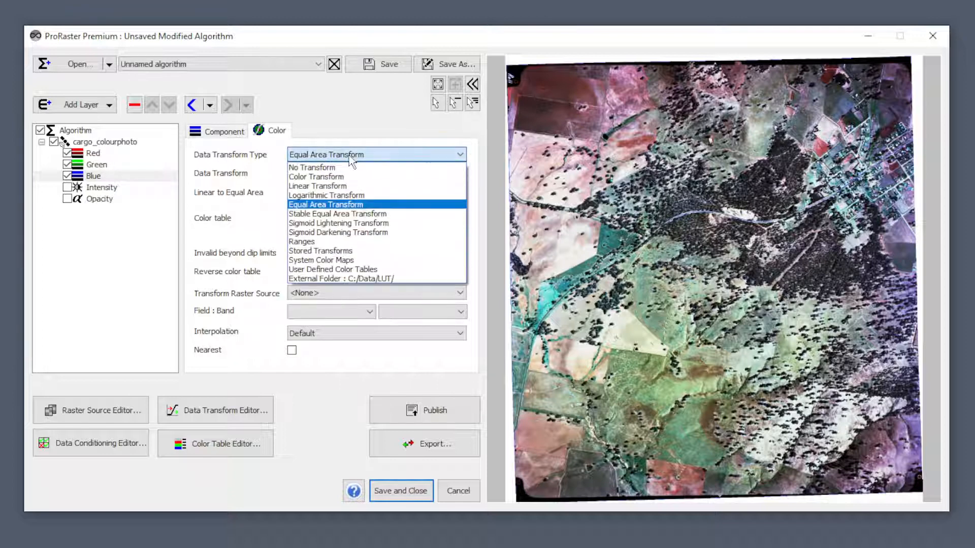
pyautogui.click(94, 154)
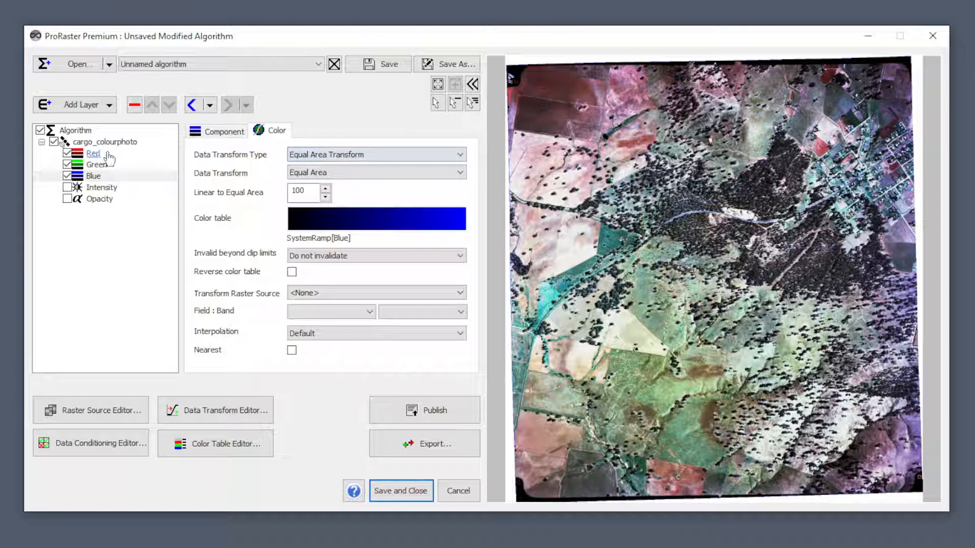
pyautogui.click(316, 155)
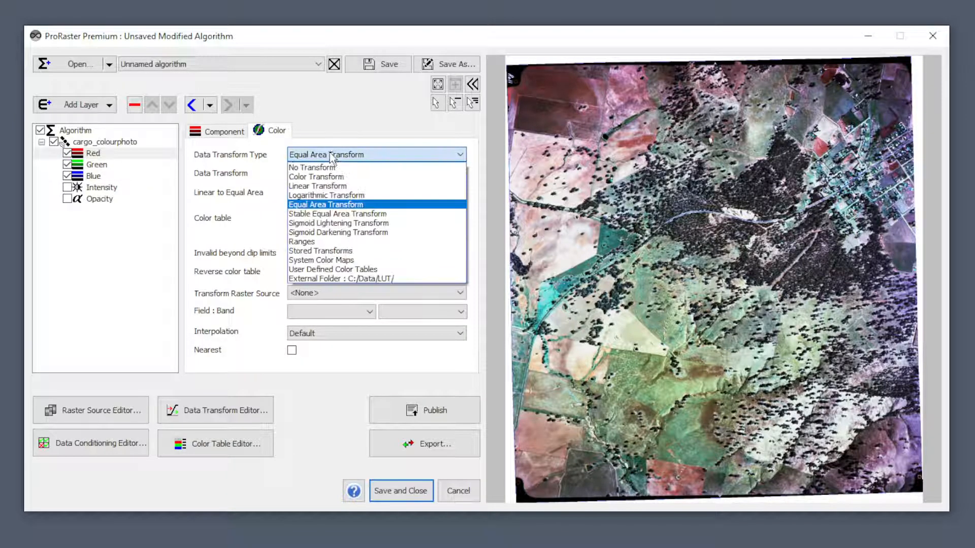
pyautogui.click(330, 223)
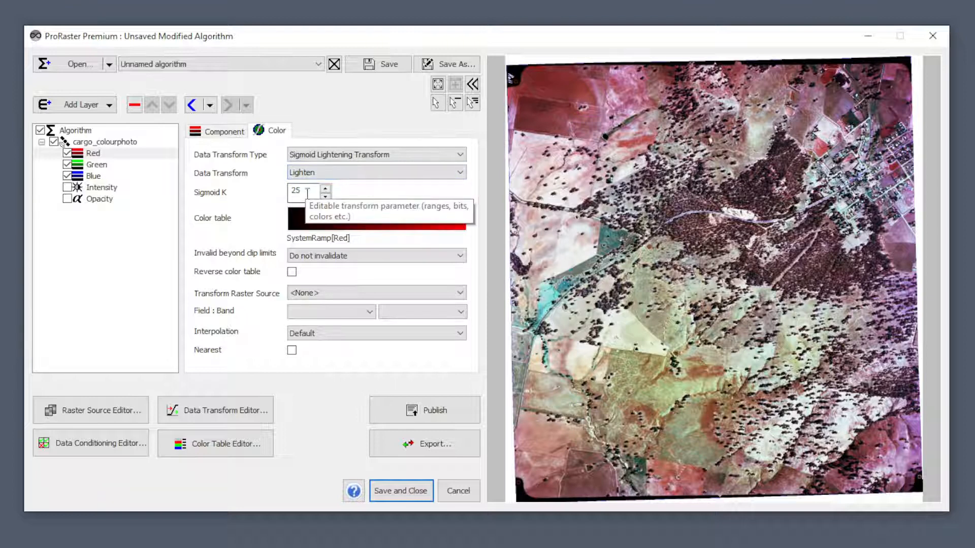
pyautogui.click(97, 165)
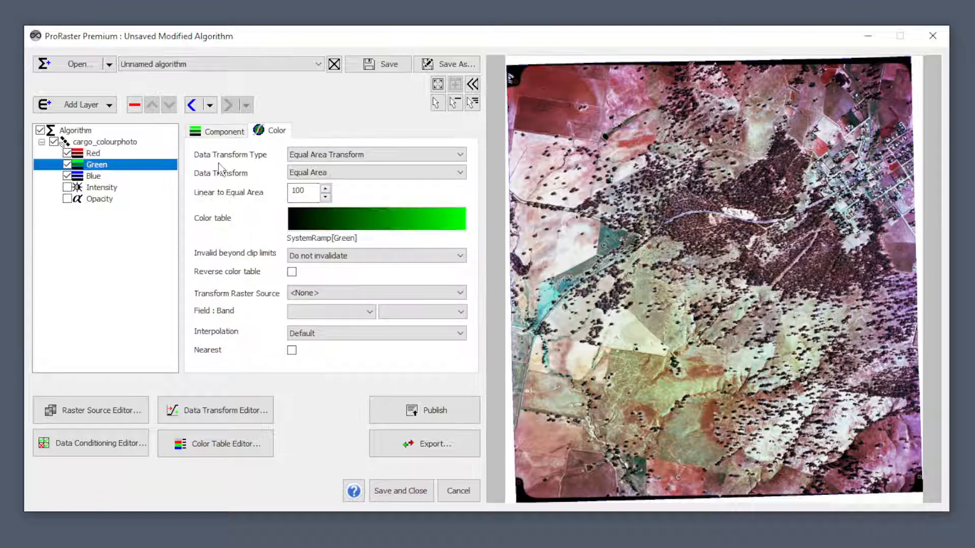
pyautogui.click(341, 155)
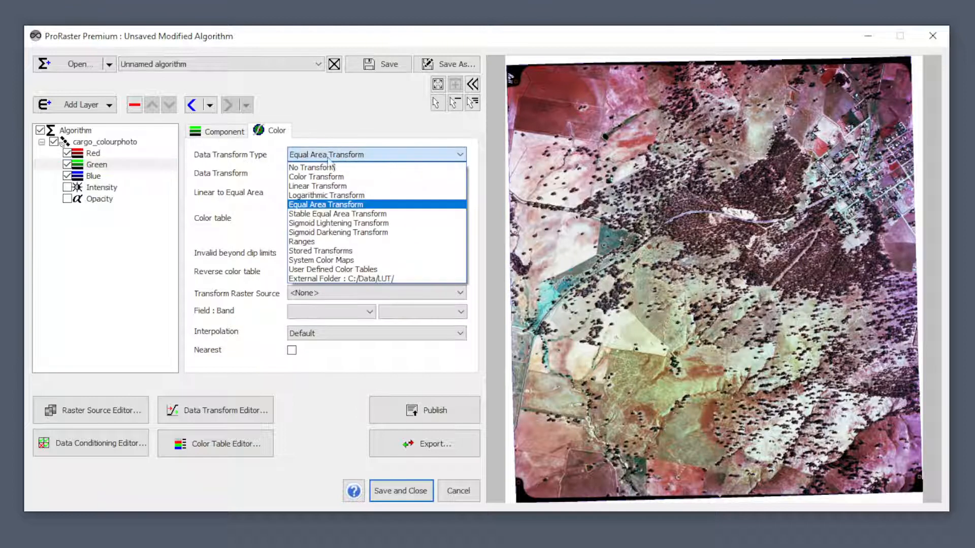
pyautogui.click(319, 224)
pyautogui.click(97, 176)
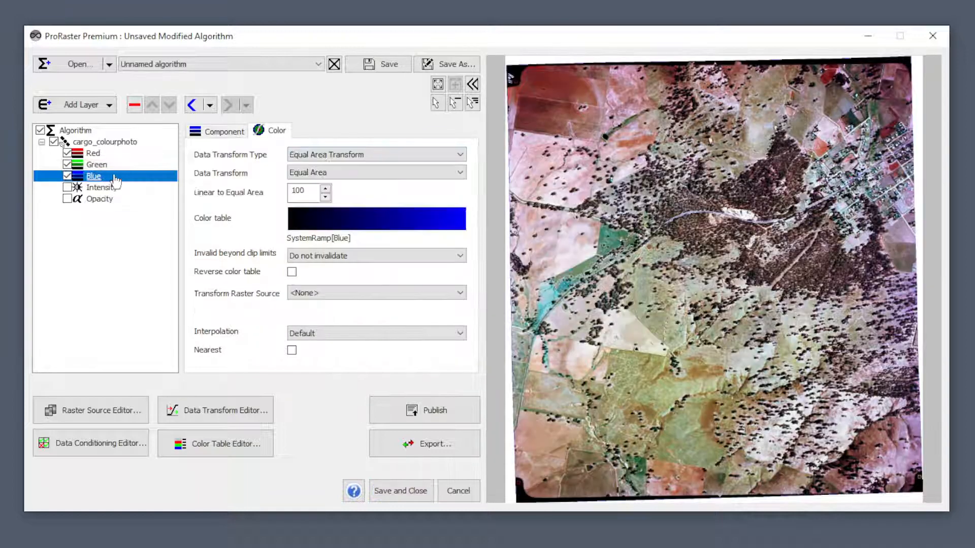
pyautogui.click(325, 157)
pyautogui.click(319, 225)
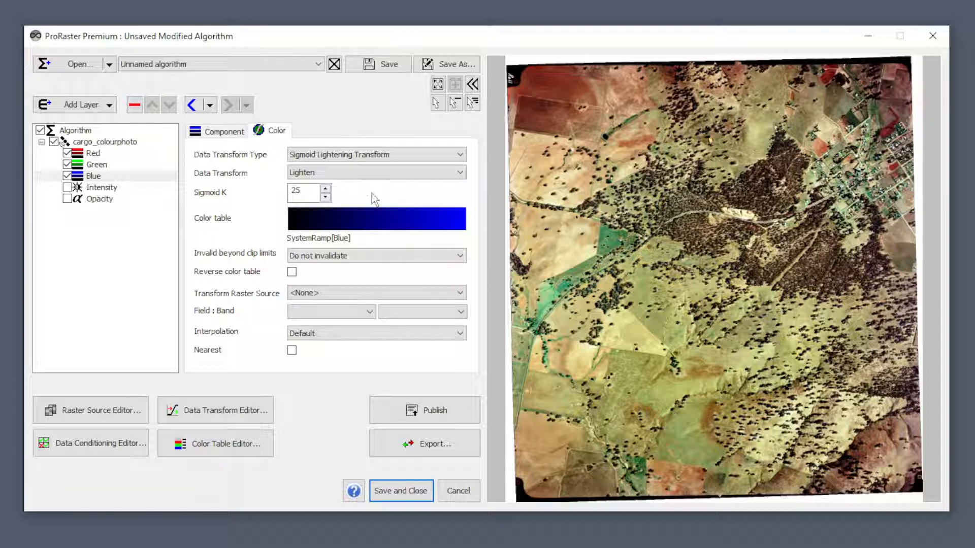
# Give the Blue component a Linear Transform with Linear Manual Clip and set its clip range maximum to 255
pyautogui.click(373, 155)
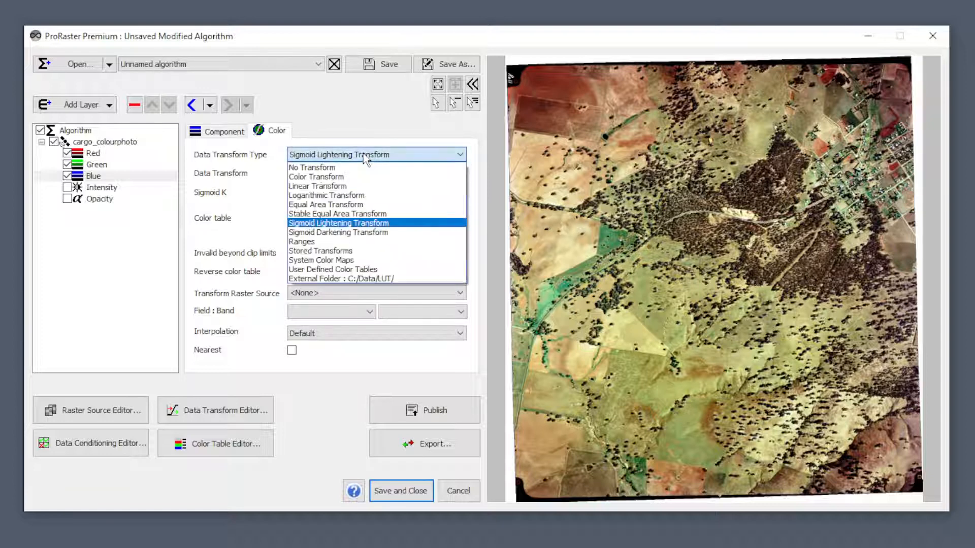
pyautogui.click(340, 187)
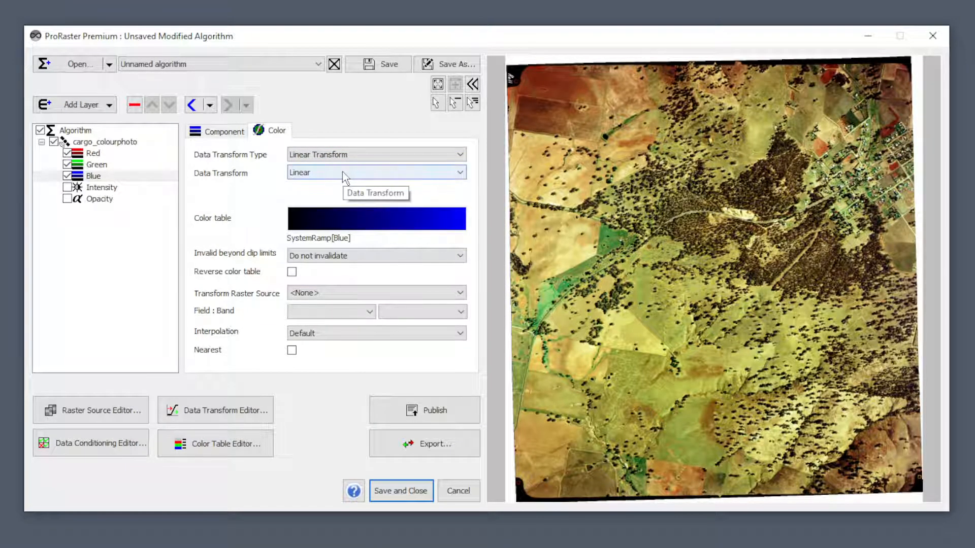
pyautogui.click(344, 175)
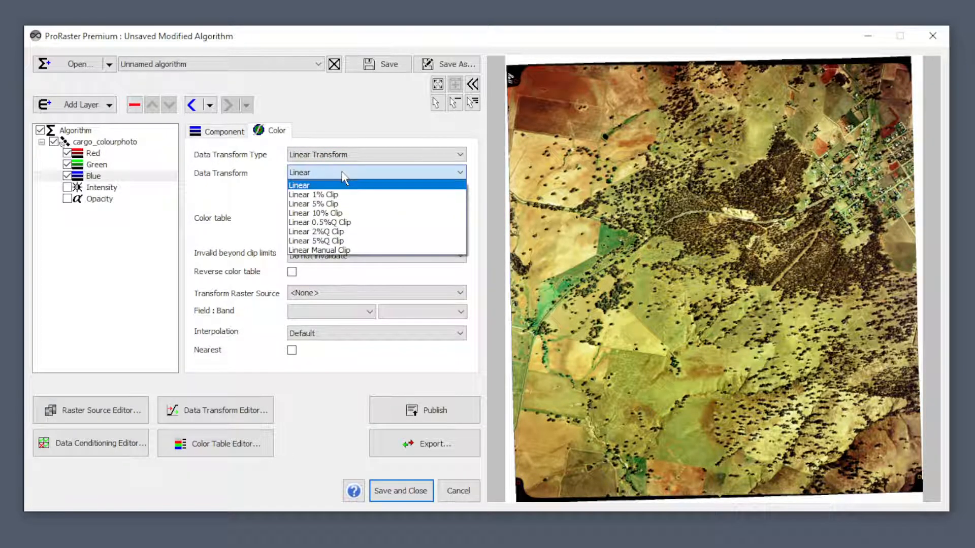
pyautogui.click(333, 251)
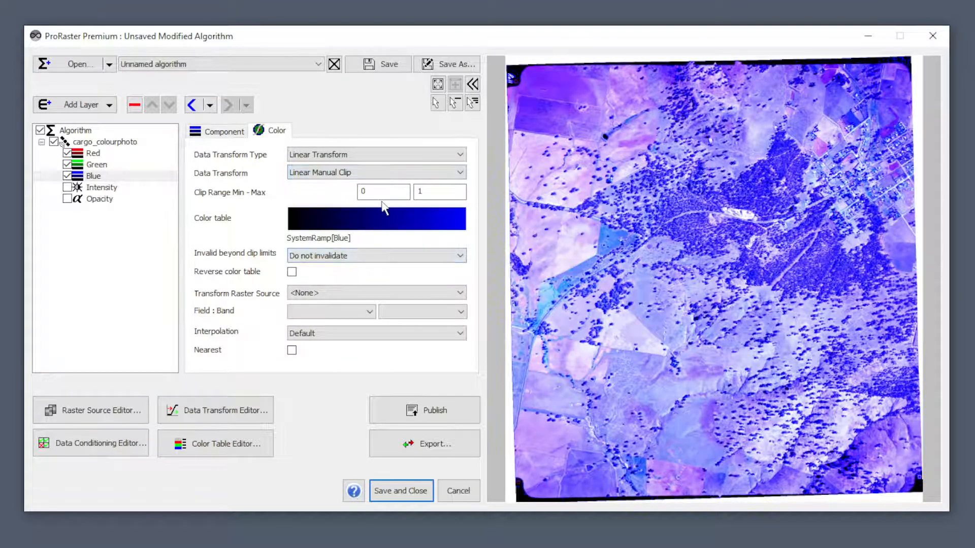
pyautogui.doubleClick(434, 193)
pyautogui.write('255')
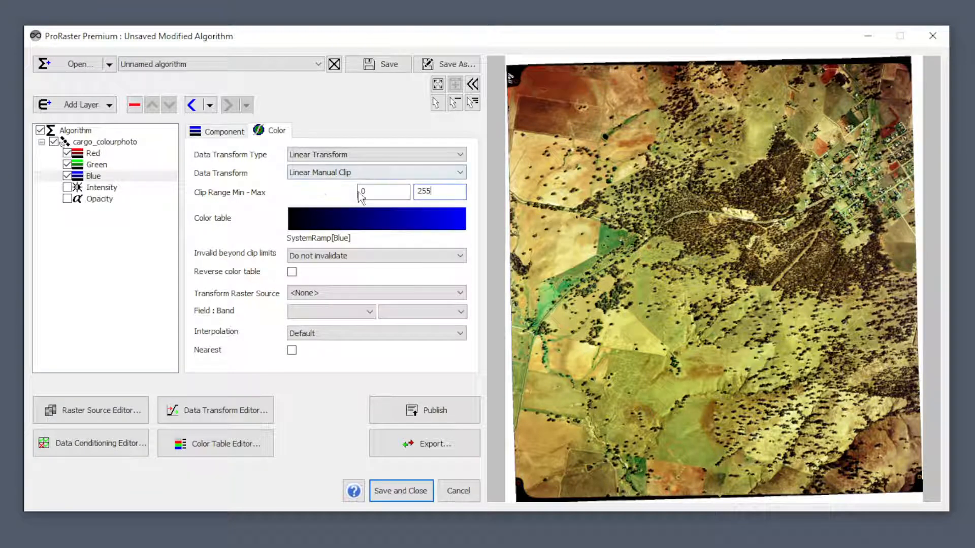
pyautogui.click(445, 192)
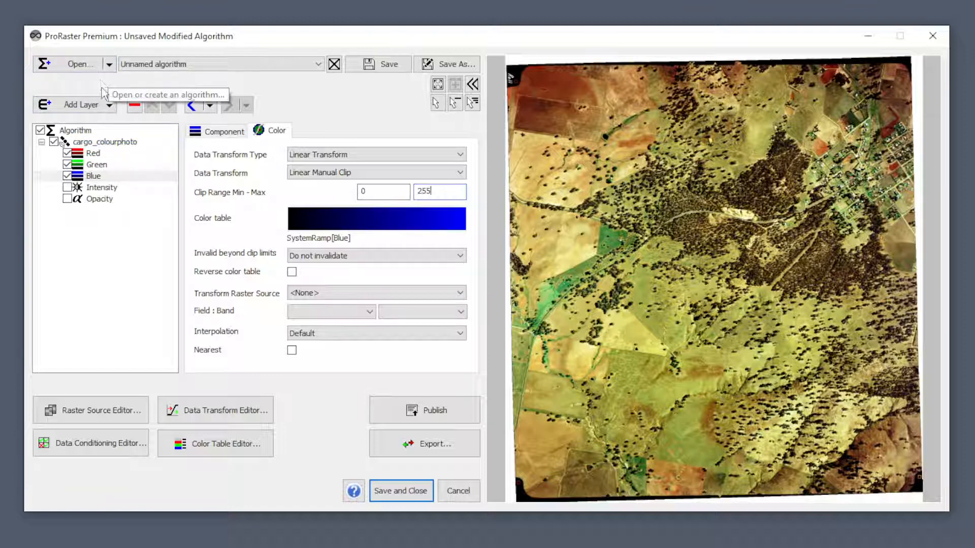
# Create a new RGB algorithm and load bathurst_2013_04_10cm_bgrn.jp2 as the Red component's raster source
pyautogui.click(110, 67)
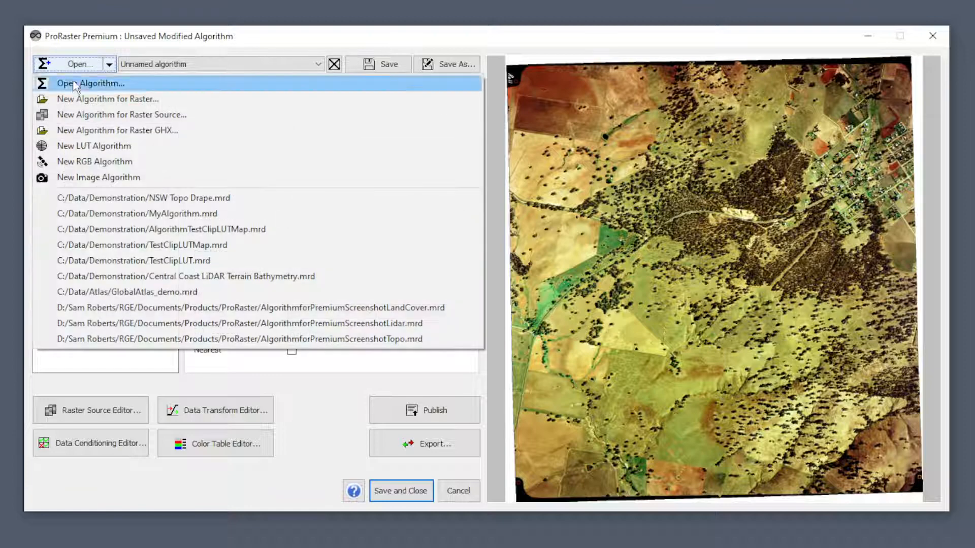
pyautogui.click(81, 162)
pyautogui.click(92, 153)
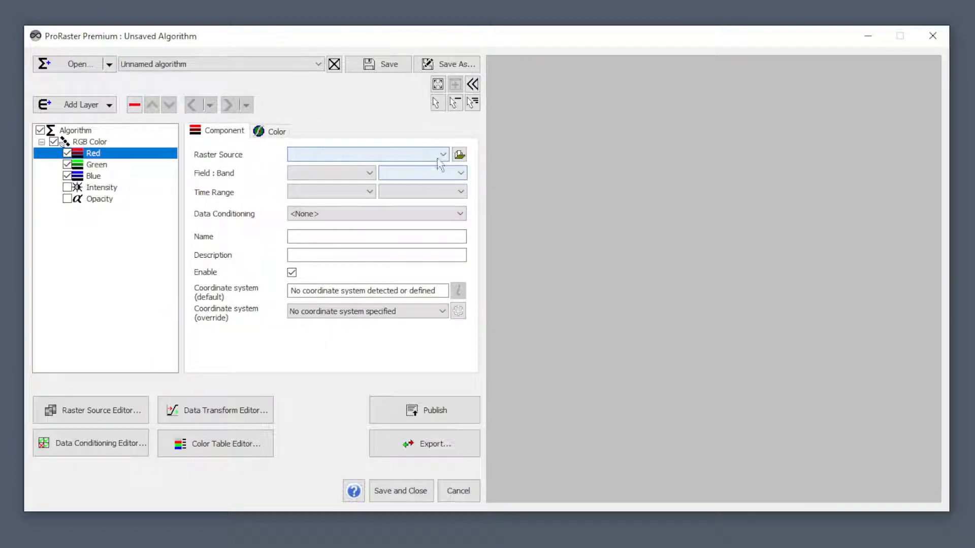
pyautogui.click(460, 156)
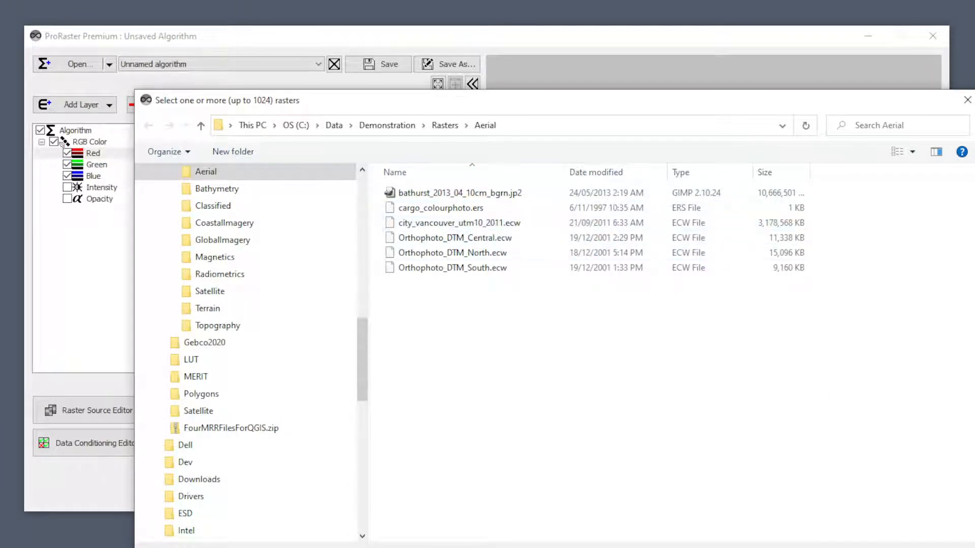
pyautogui.doubleClick(459, 192)
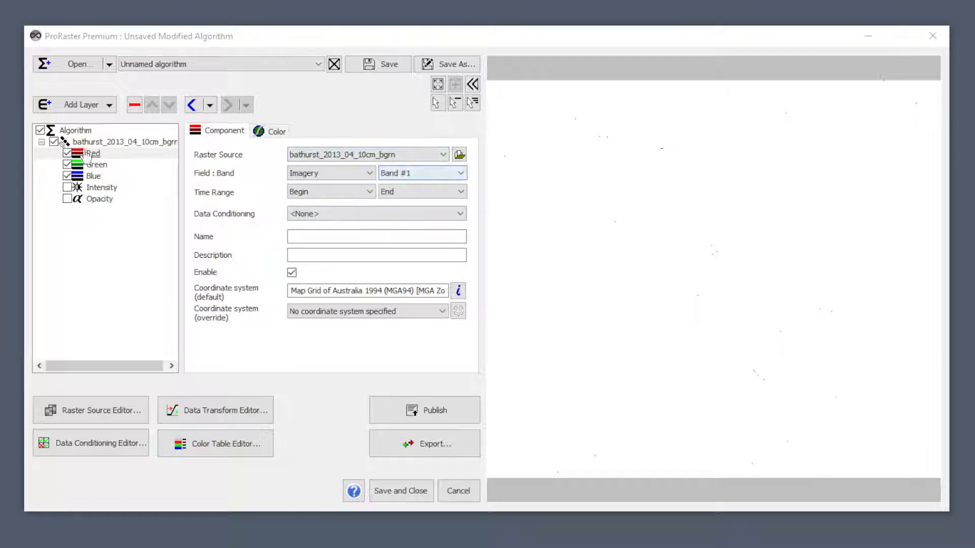
# Assign the RED, GREEN and BLUE bands of the Bathurst raster to the Red, Green and Blue components respectively
pyautogui.click(424, 175)
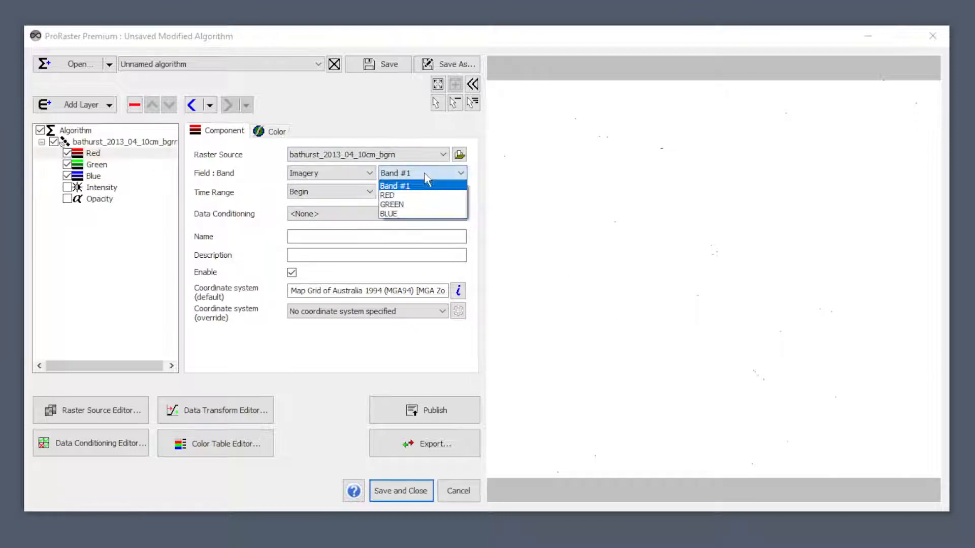
pyautogui.click(401, 195)
pyautogui.click(96, 165)
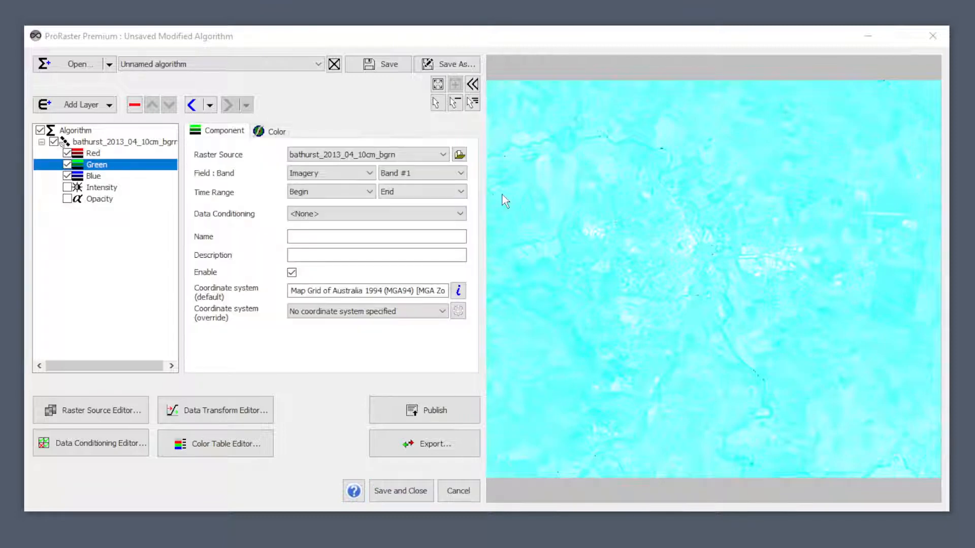
pyautogui.click(412, 172)
pyautogui.click(406, 205)
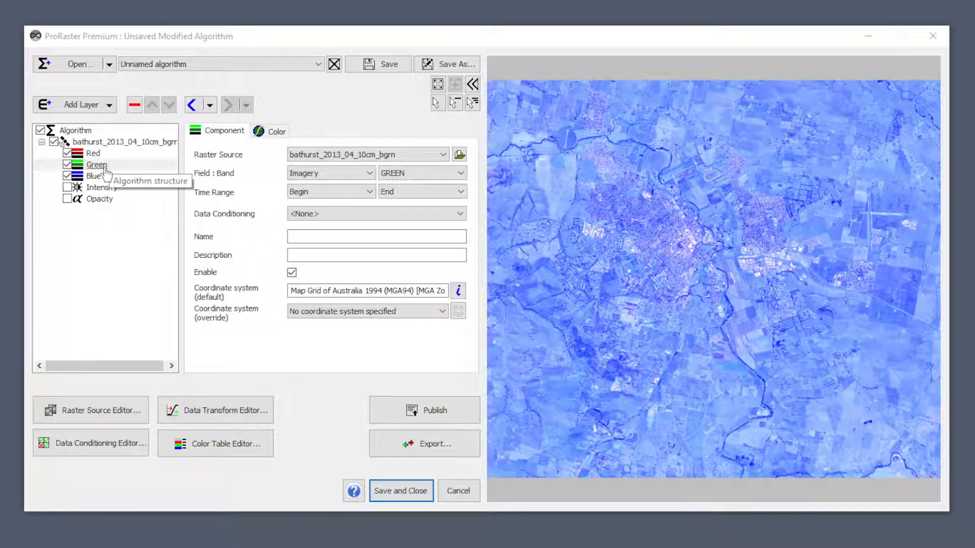
pyautogui.click(96, 176)
pyautogui.click(425, 173)
pyautogui.click(404, 214)
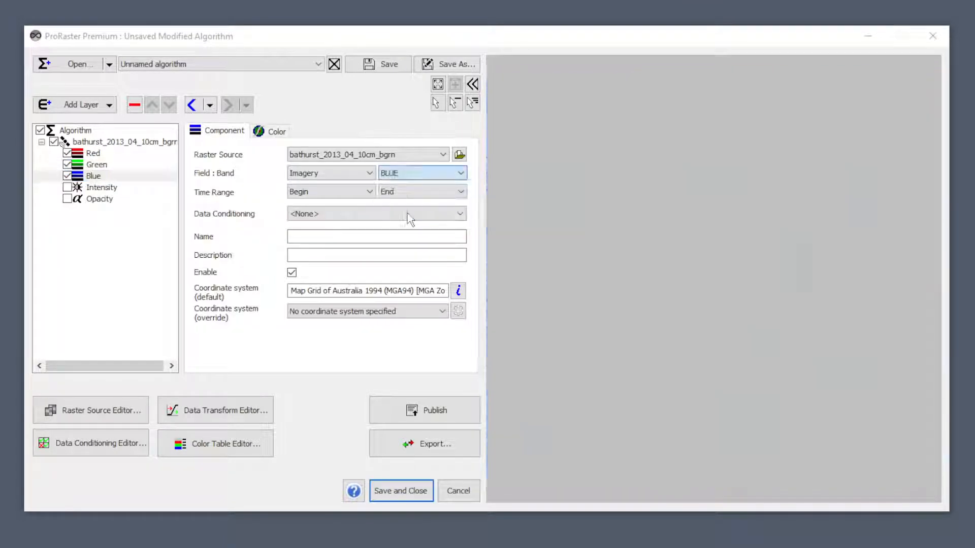
# Set the Red component's data transform type to No Transform and its data transform to Pass Index
pyautogui.click(270, 132)
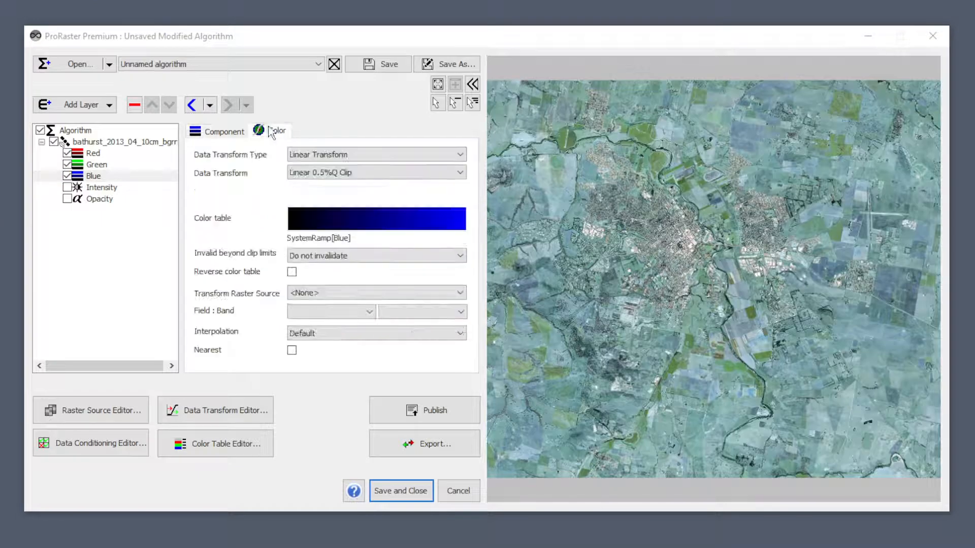
pyautogui.click(111, 153)
pyautogui.click(386, 161)
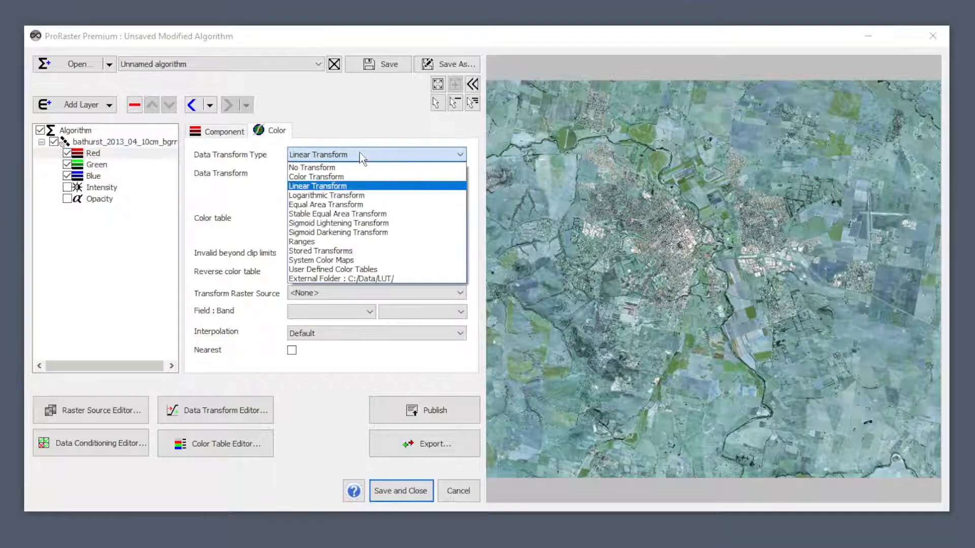
pyautogui.click(344, 167)
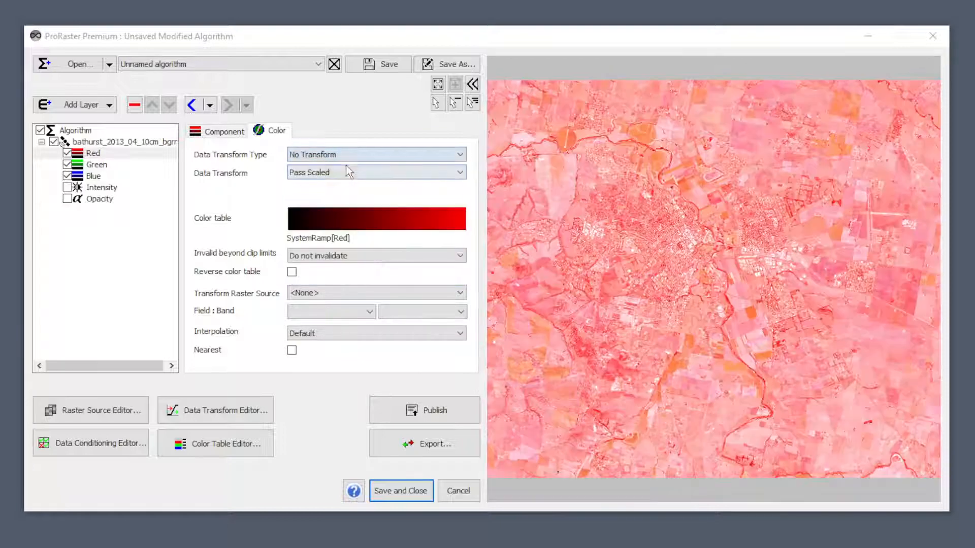
pyautogui.click(343, 172)
pyautogui.click(323, 198)
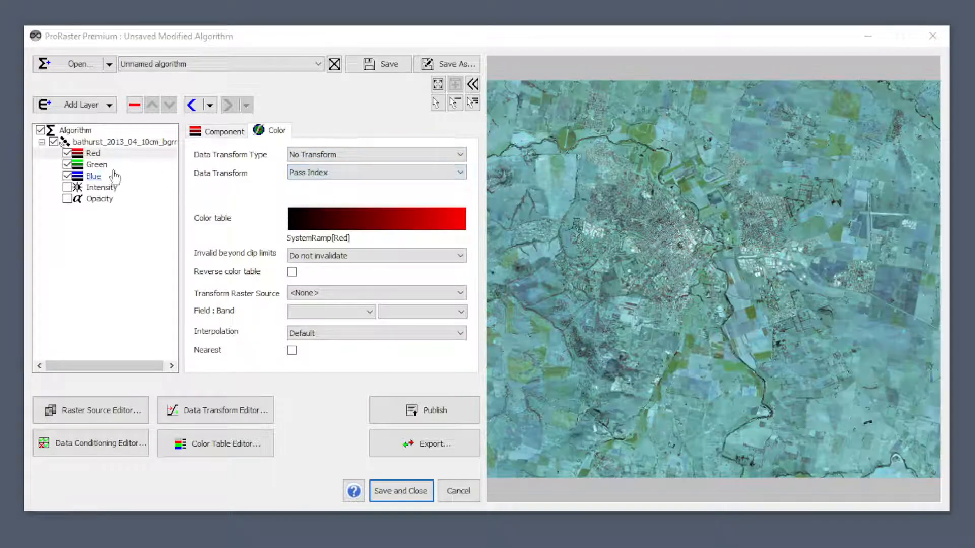
# Set the Green component's data transform type to No Transform with the Pass Index data transform
pyautogui.click(109, 166)
pyautogui.click(338, 154)
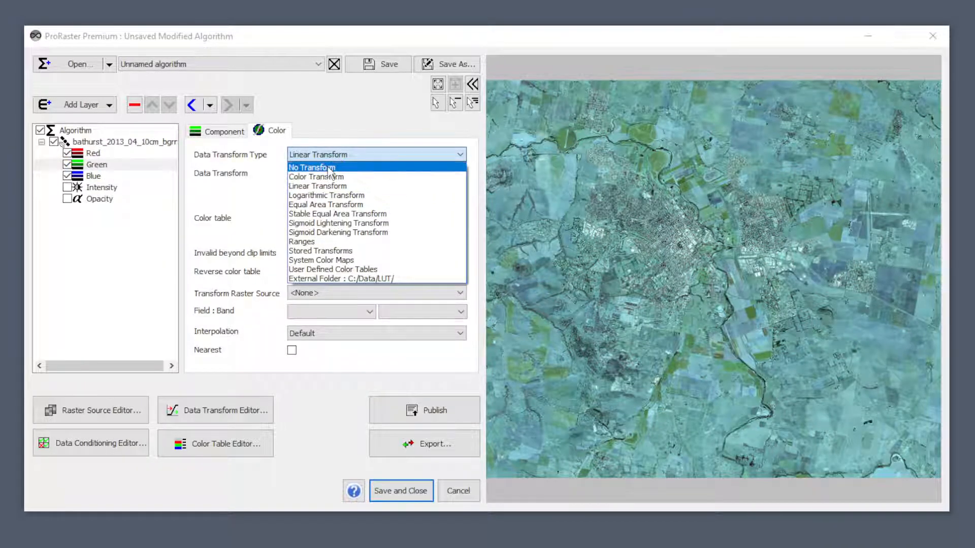
pyautogui.click(331, 168)
pyautogui.click(320, 172)
pyautogui.click(309, 190)
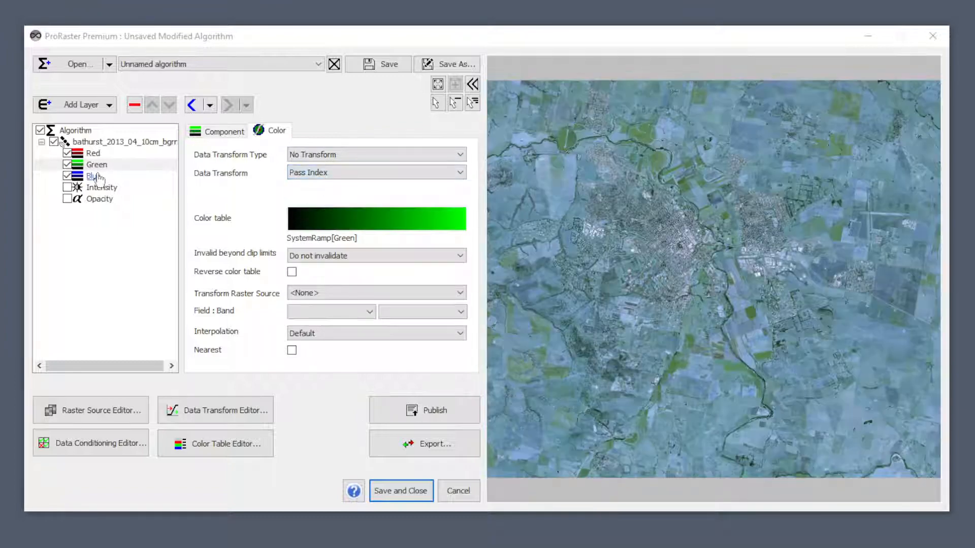
# Set the Blue component's data transform type to No Transform with Pass Index and inspect the image's color
pyautogui.click(93, 176)
pyautogui.click(327, 155)
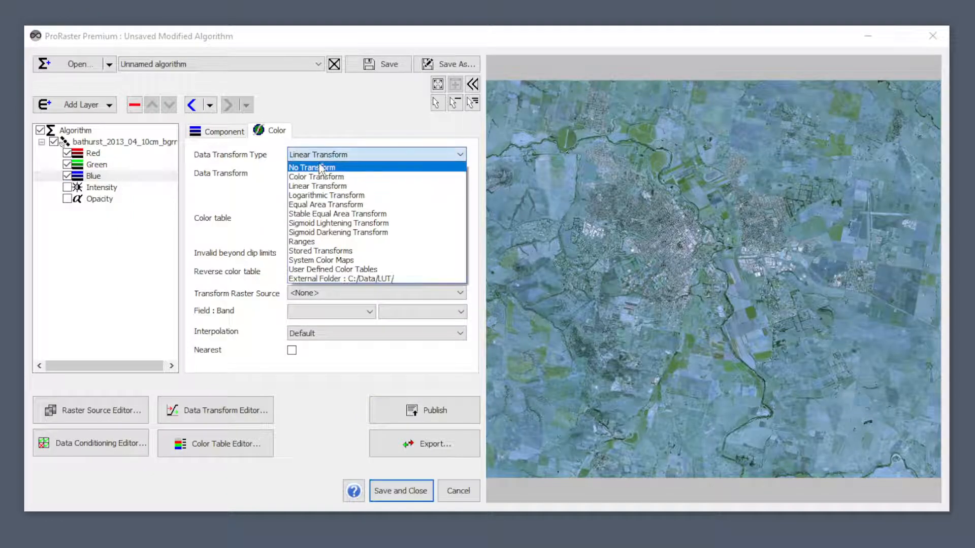
pyautogui.click(328, 168)
pyautogui.click(324, 172)
pyautogui.click(322, 195)
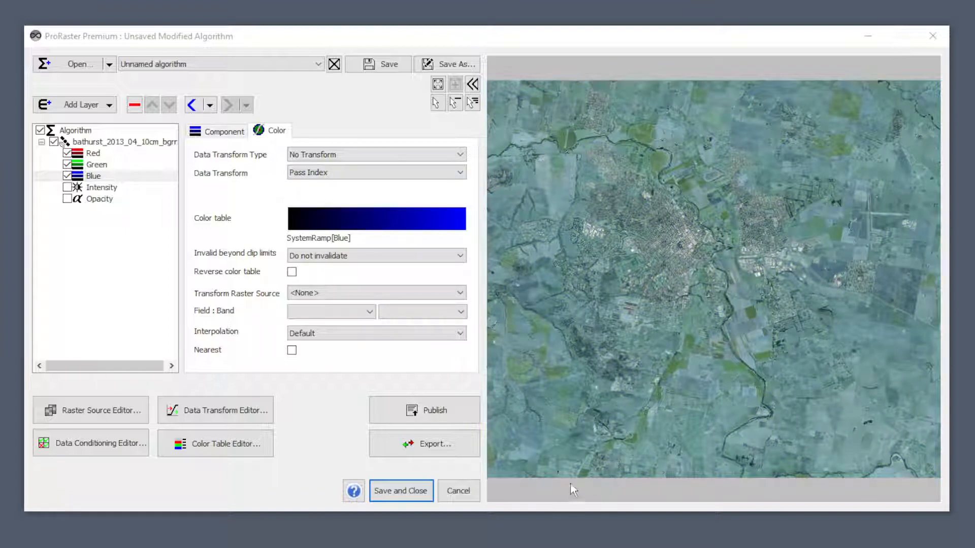
pyautogui.scroll(2, 709, 238)
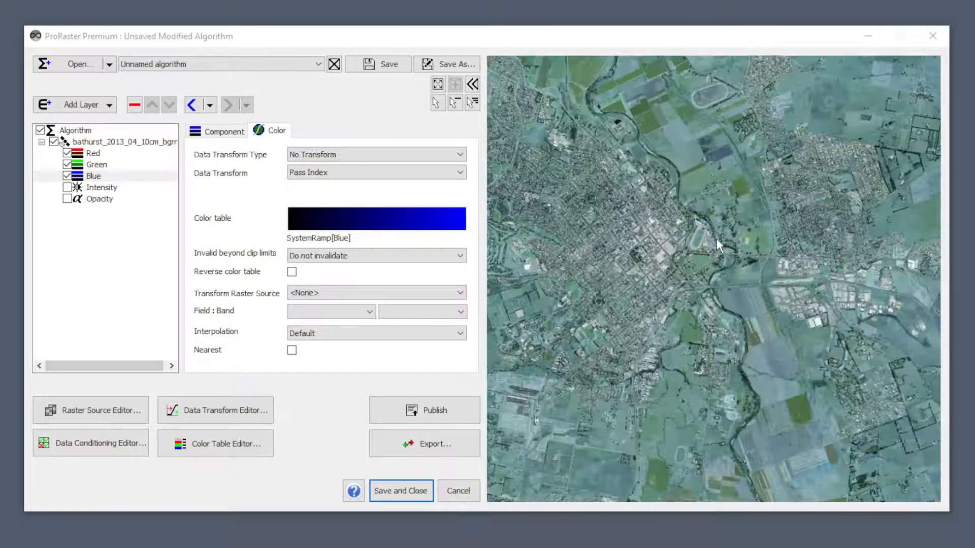
pyautogui.scroll(2, 723, 277)
pyautogui.scroll(-4, 721, 276)
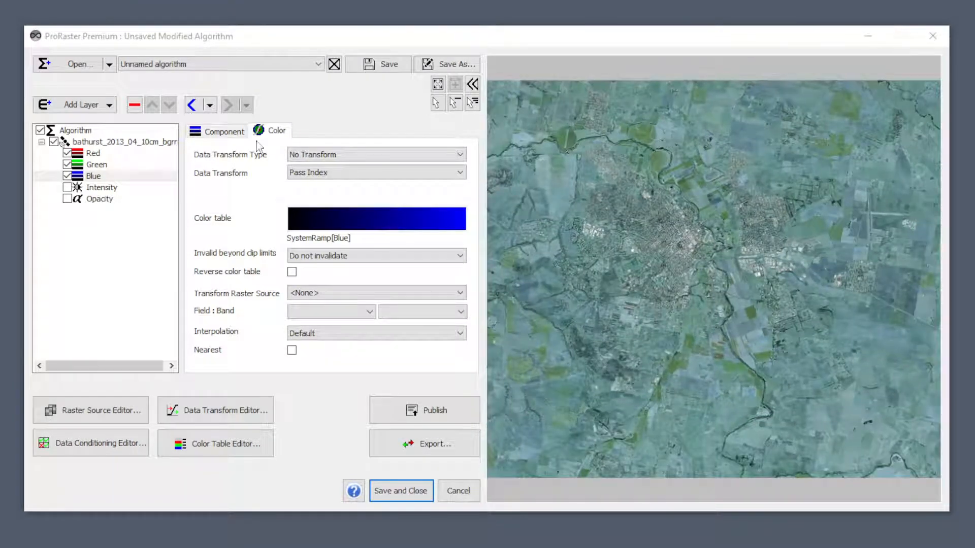
# Give the Red component a Sigmoid Lightening Transform, trying a Sigmoid K of 50 before settling on 25
pyautogui.click(100, 154)
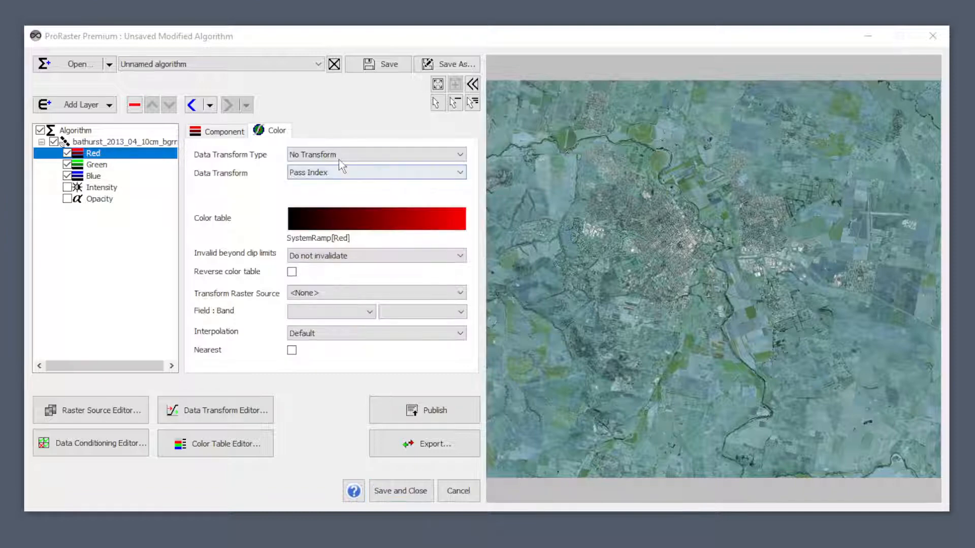
pyautogui.click(354, 156)
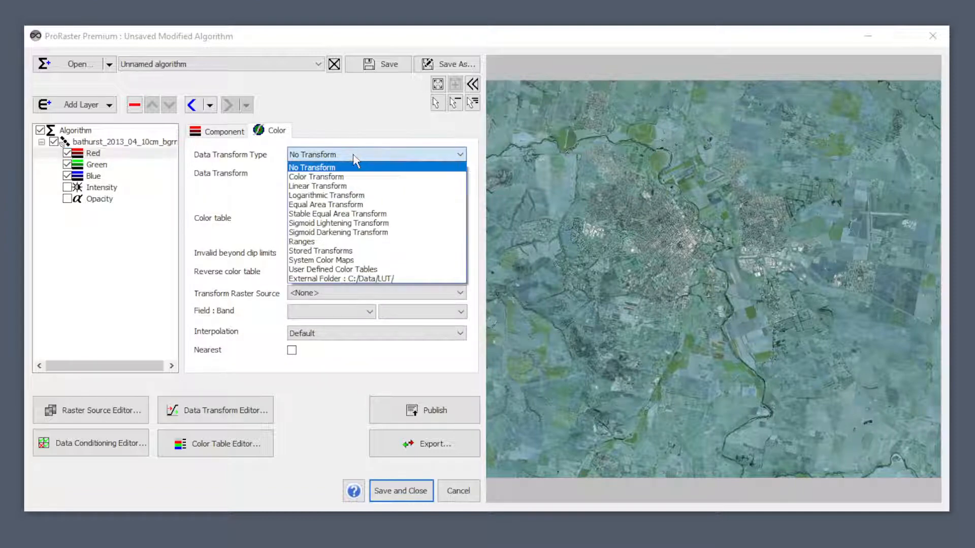
pyautogui.click(343, 225)
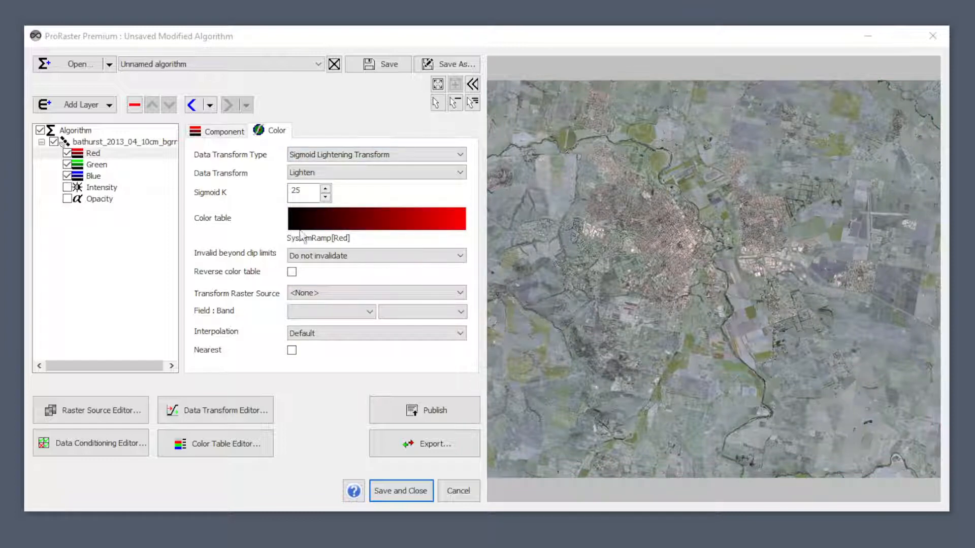
pyautogui.doubleClick(306, 194)
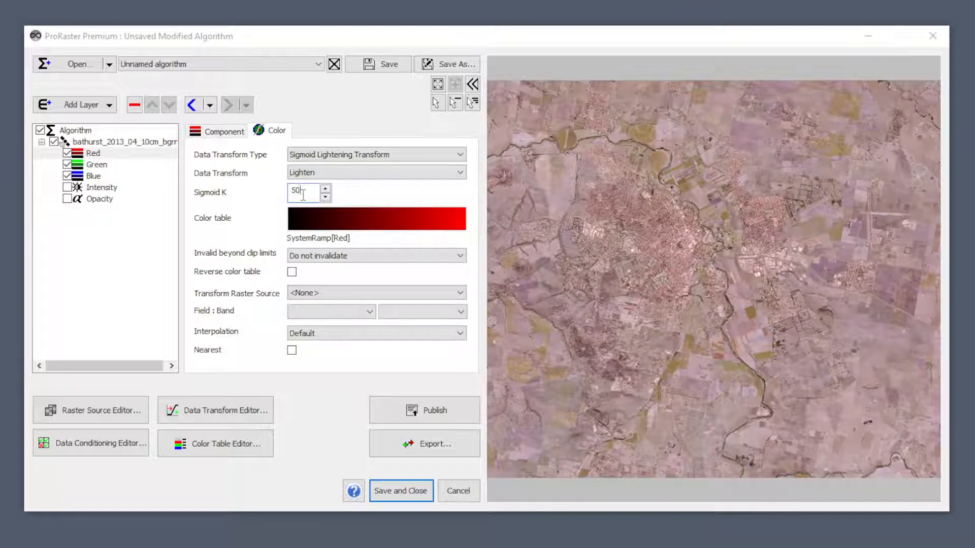
pyautogui.moveTo(303, 193); pyautogui.dragTo(245, 174)
pyautogui.write('25')
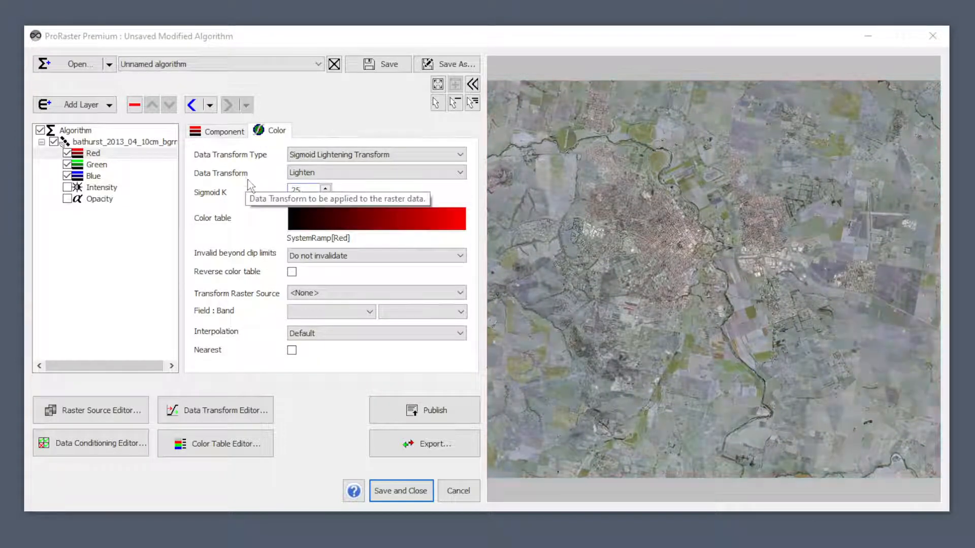
# Try Sigmoid Lightening on the Blue component, switch it to Sigmoid Darkening Transform with a Sigmoid K of 25, and inspect the image
pyautogui.click(94, 176)
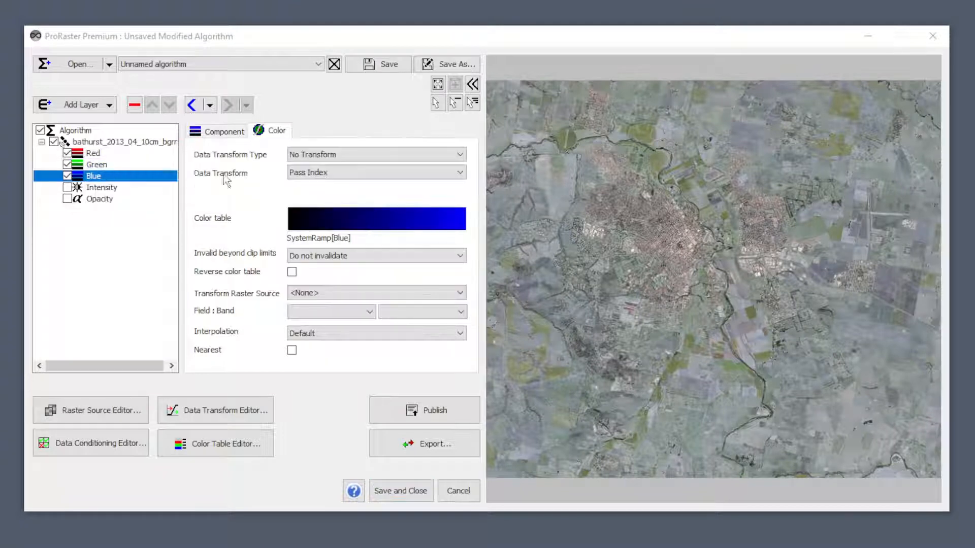
pyautogui.click(328, 155)
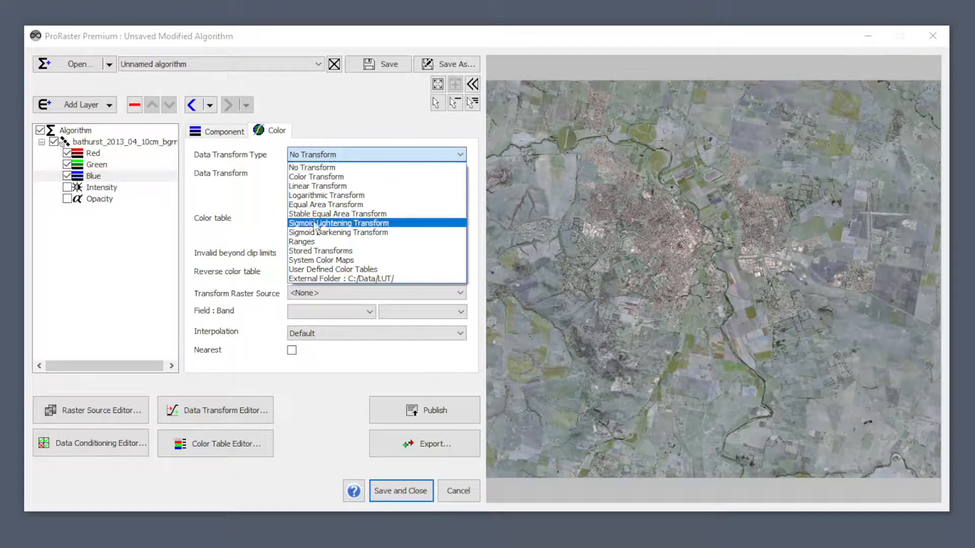
pyautogui.click(318, 224)
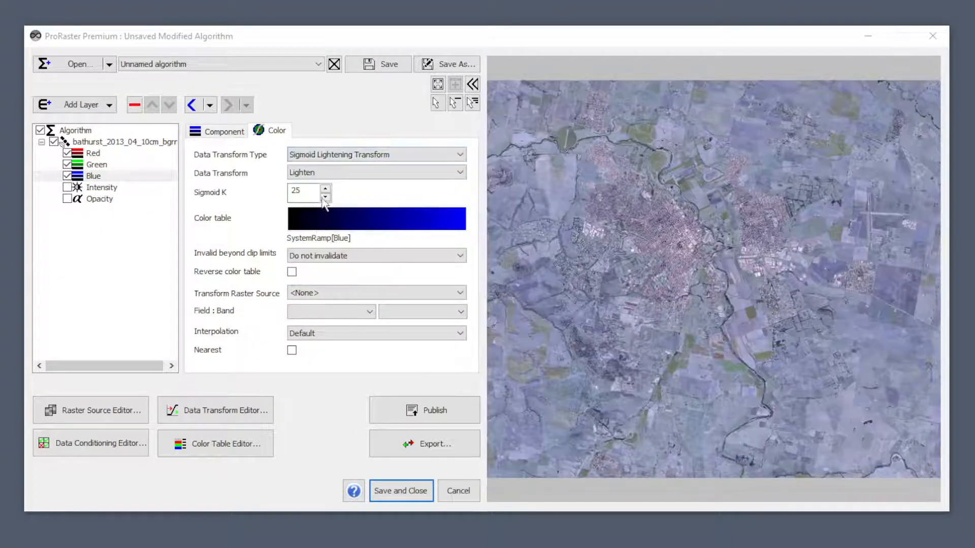
pyautogui.click(331, 162)
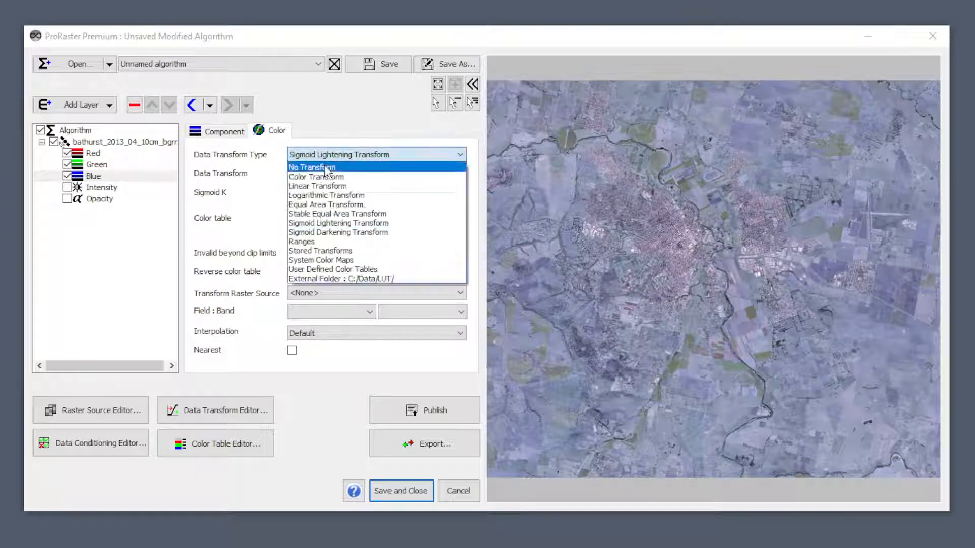
pyautogui.click(319, 229)
pyautogui.doubleClick(307, 195)
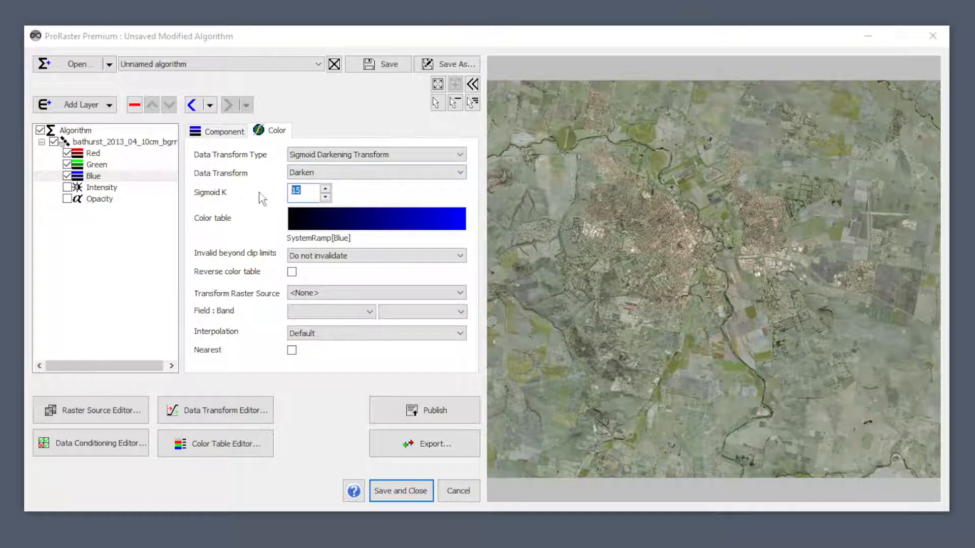
pyautogui.write('25')
pyautogui.scroll(5, 767, 281)
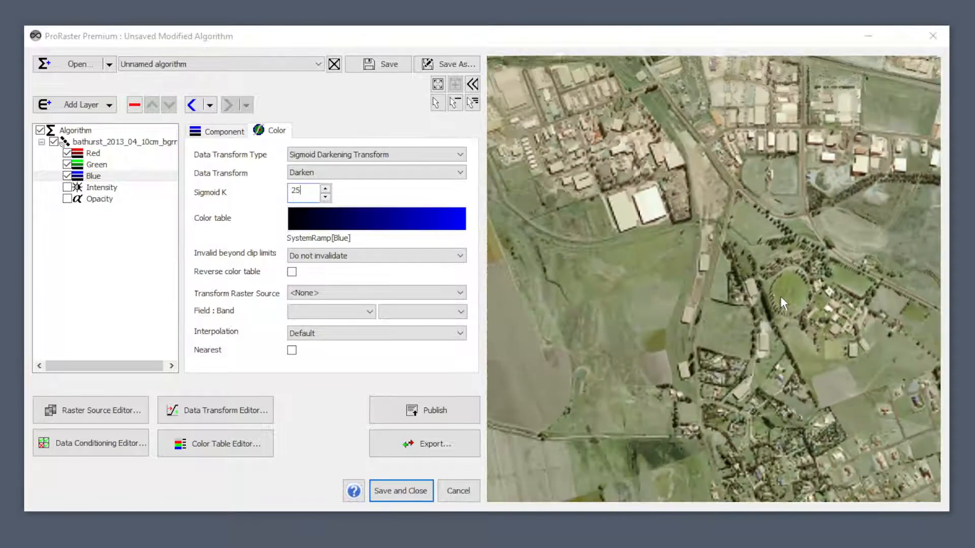
pyautogui.scroll(4, 759, 358)
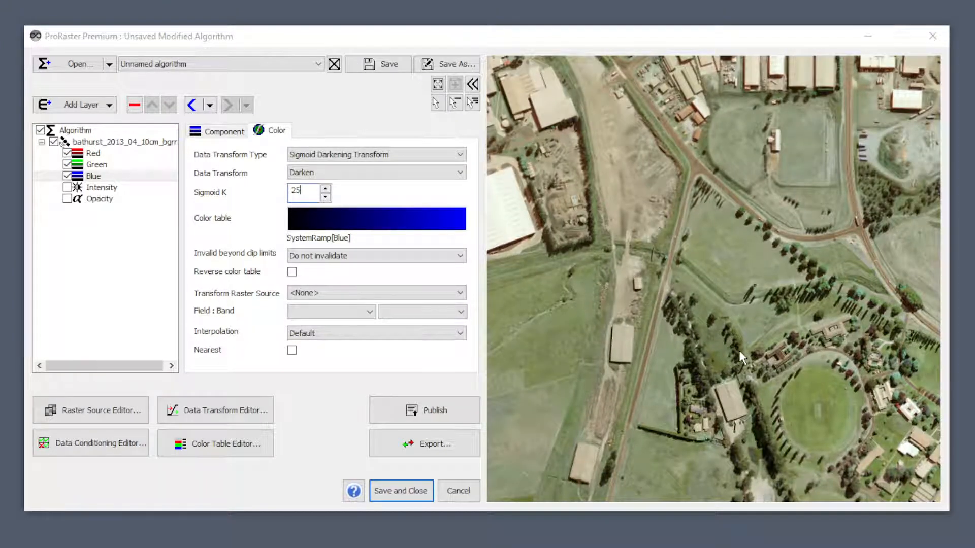
pyautogui.scroll(-2, 738, 350)
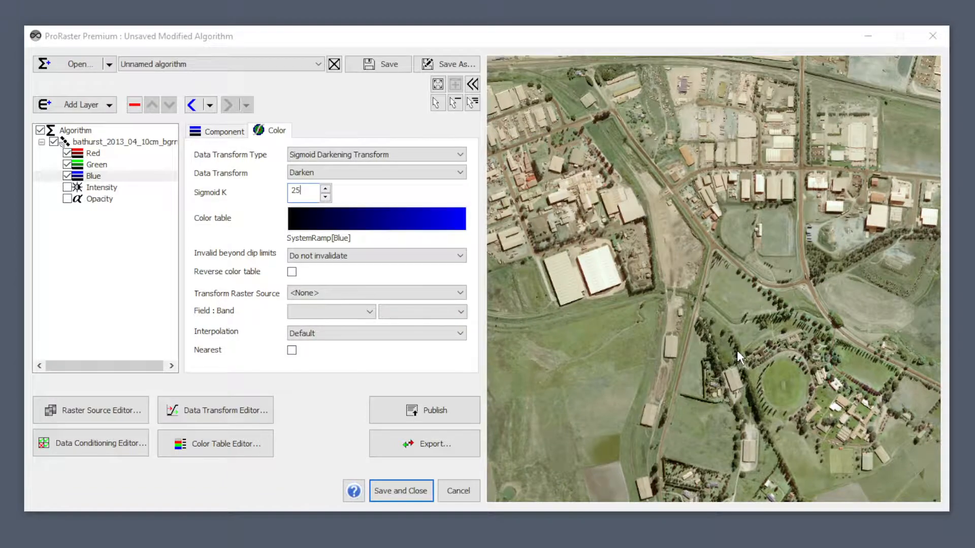
pyautogui.scroll(-6, 738, 352)
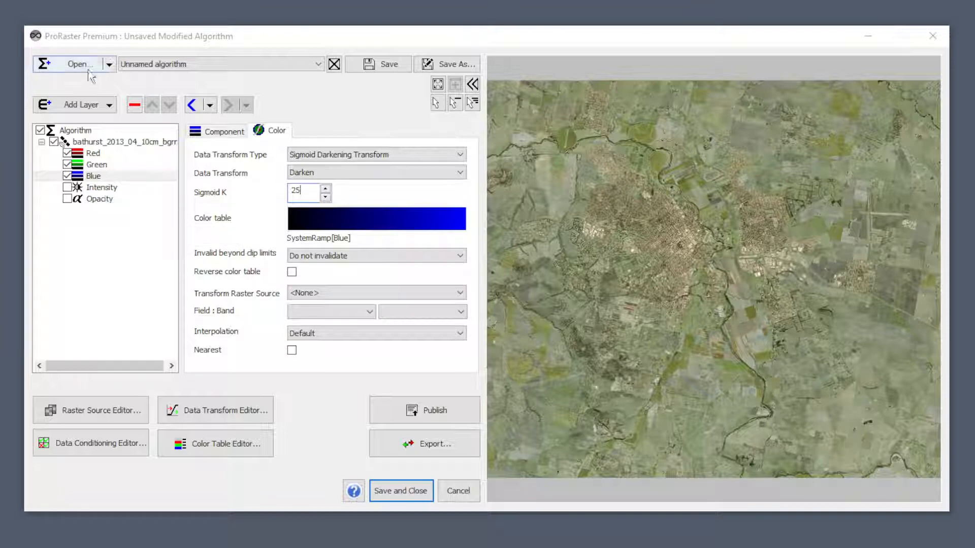
# Create a new RGB algorithm and load Australia_Filtered_Radiometrics.mrr from the Radiometrics folder as the Red component's raster source
pyautogui.click(66, 64)
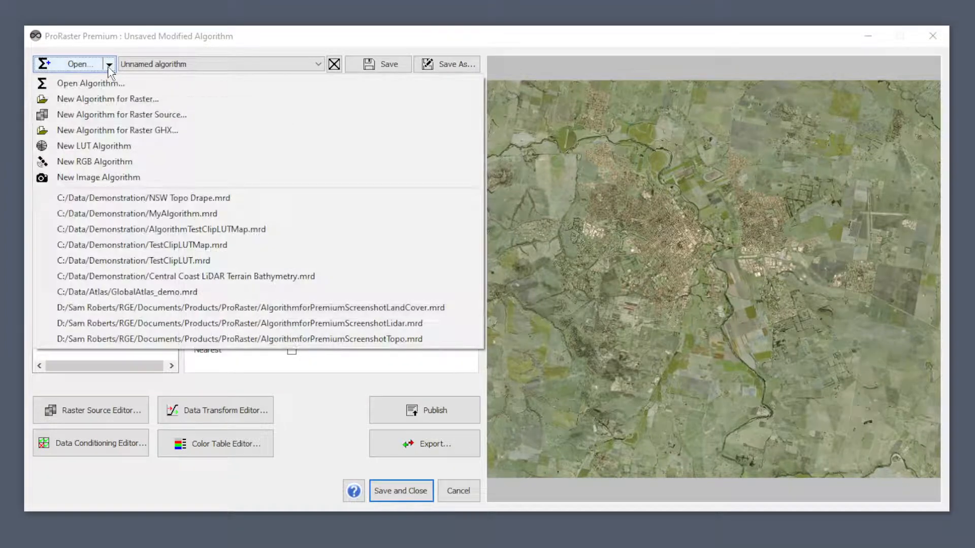
pyautogui.click(97, 163)
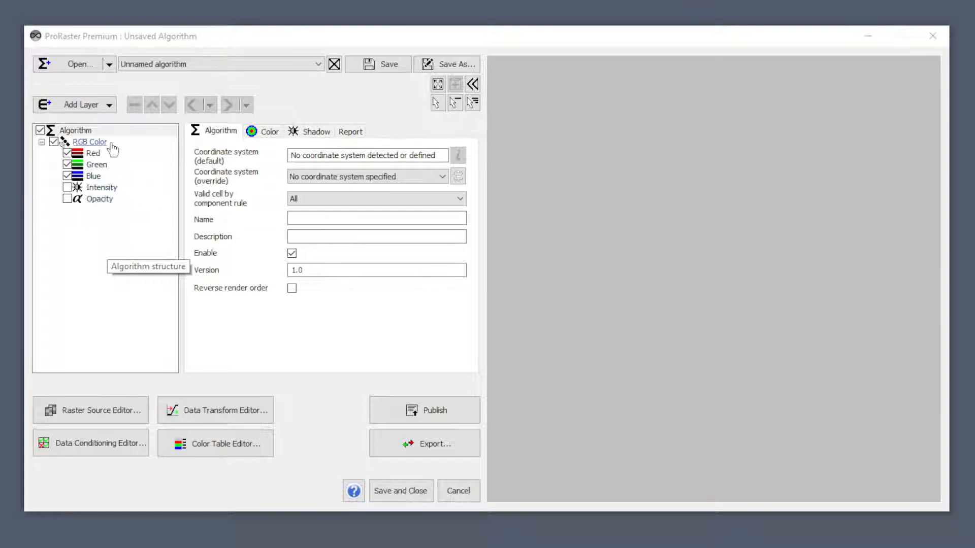
pyautogui.click(98, 153)
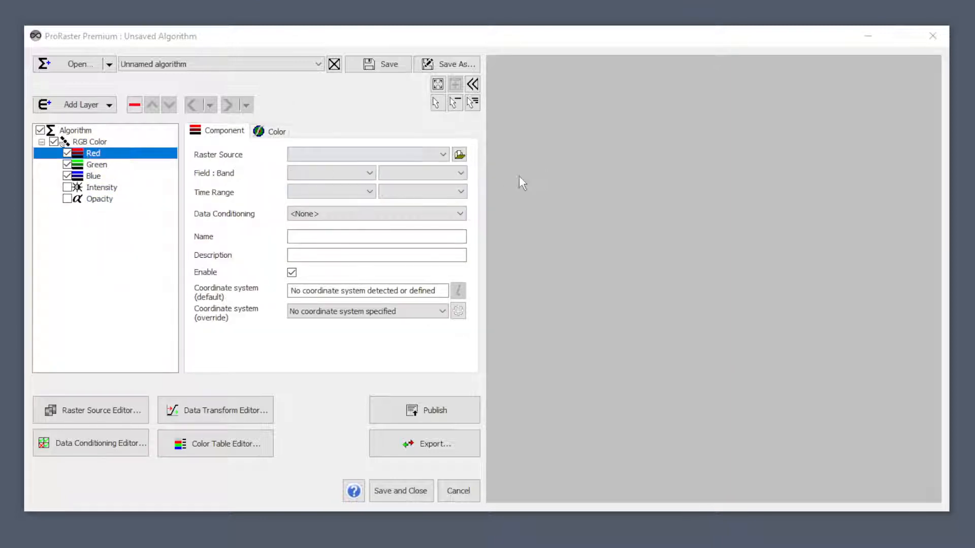
pyautogui.click(460, 154)
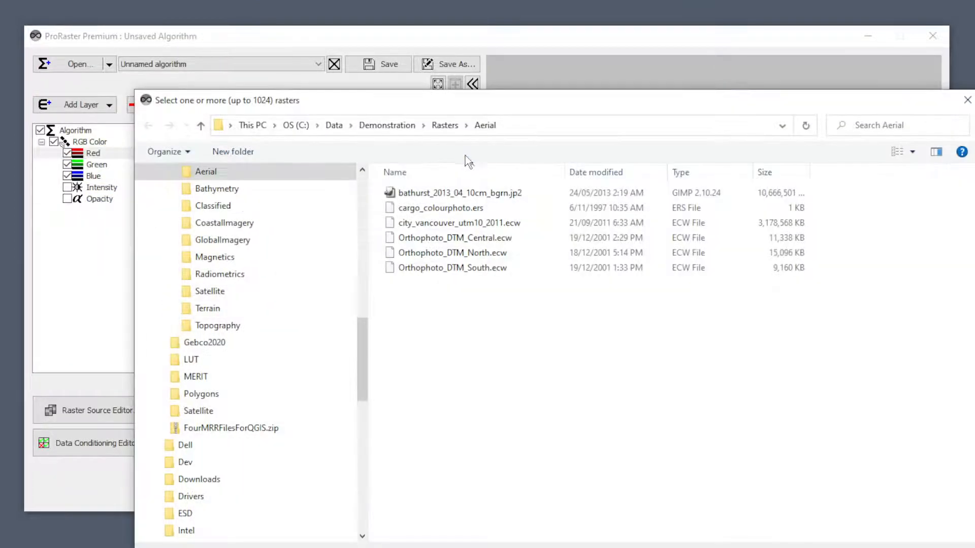
pyautogui.click(239, 274)
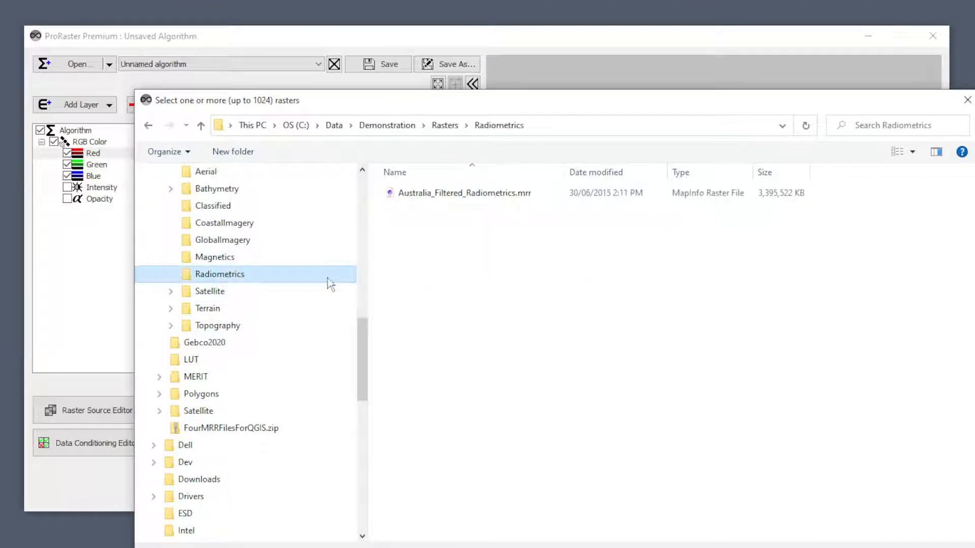
pyautogui.doubleClick(474, 191)
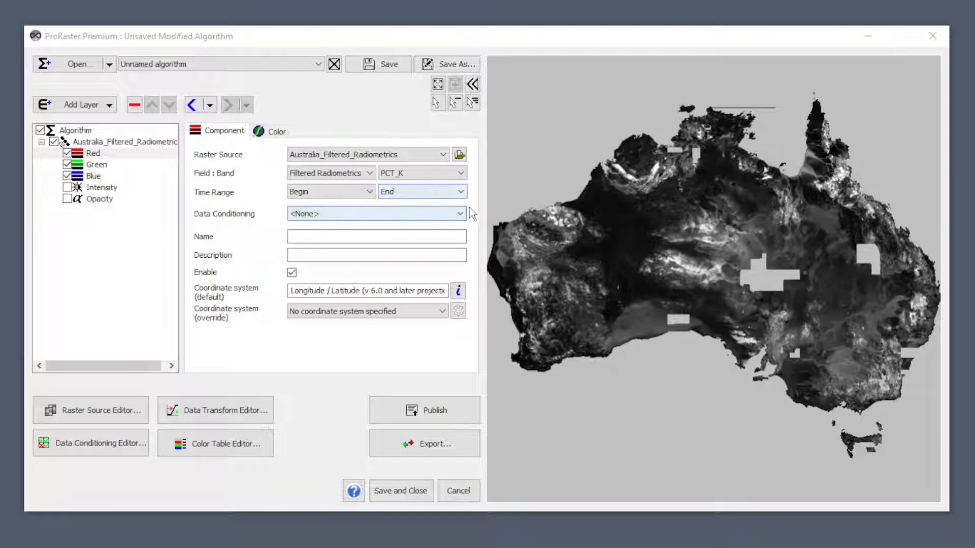
# Assign the PPM_TH band to the Green component and the PPM_U band to the Blue component
pyautogui.click(105, 167)
pyautogui.click(423, 177)
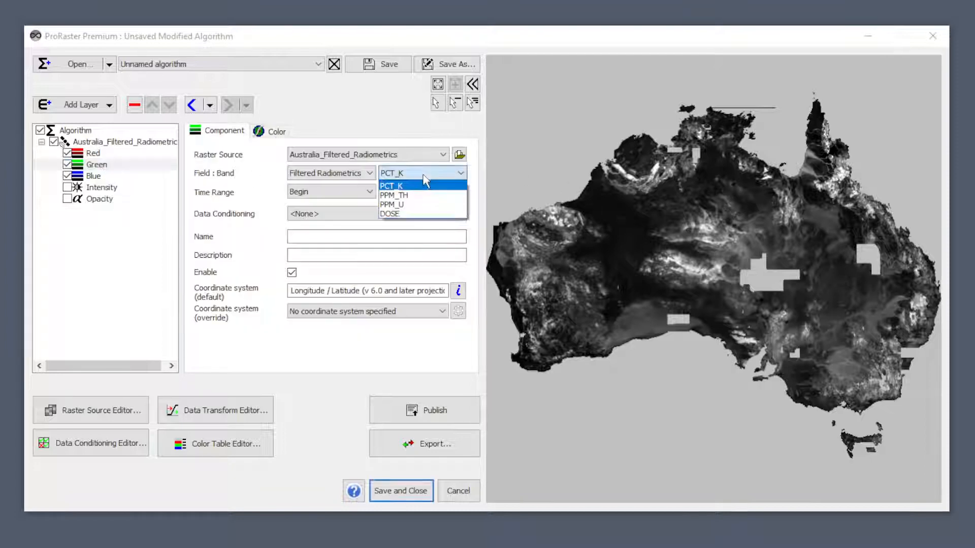
pyautogui.click(416, 195)
pyautogui.click(93, 176)
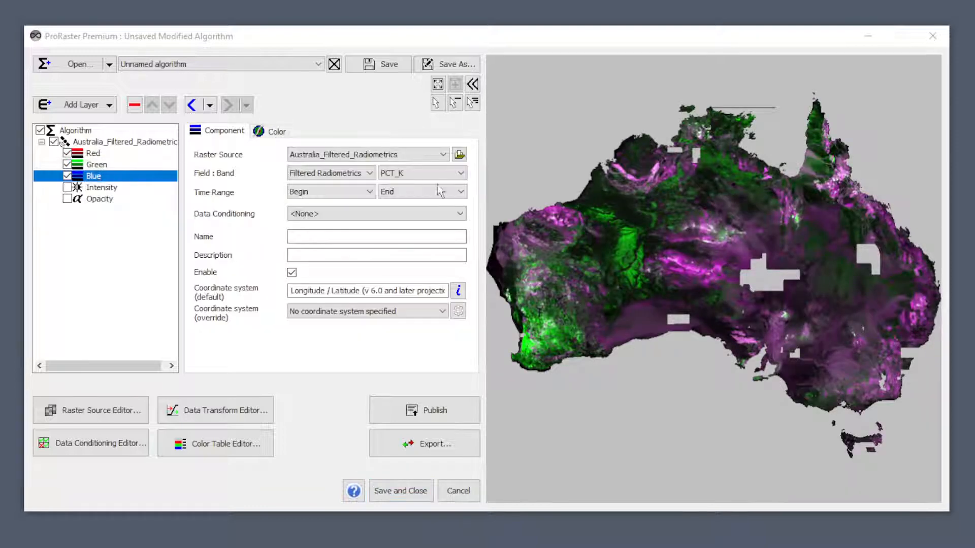
pyautogui.click(417, 175)
pyautogui.click(400, 204)
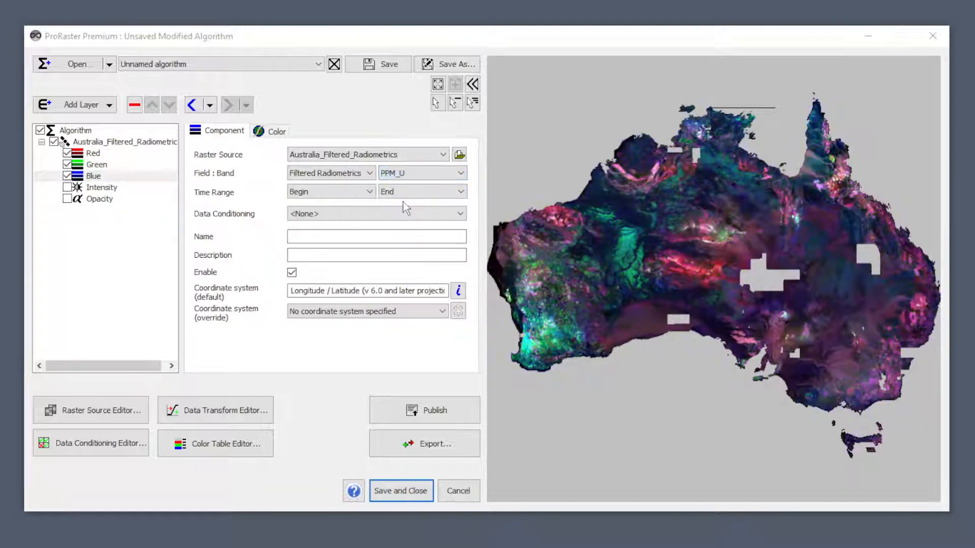
# Apply the Stable Equal Area Transform to the Red, Green and Blue components of the radiometrics layer
pyautogui.click(111, 153)
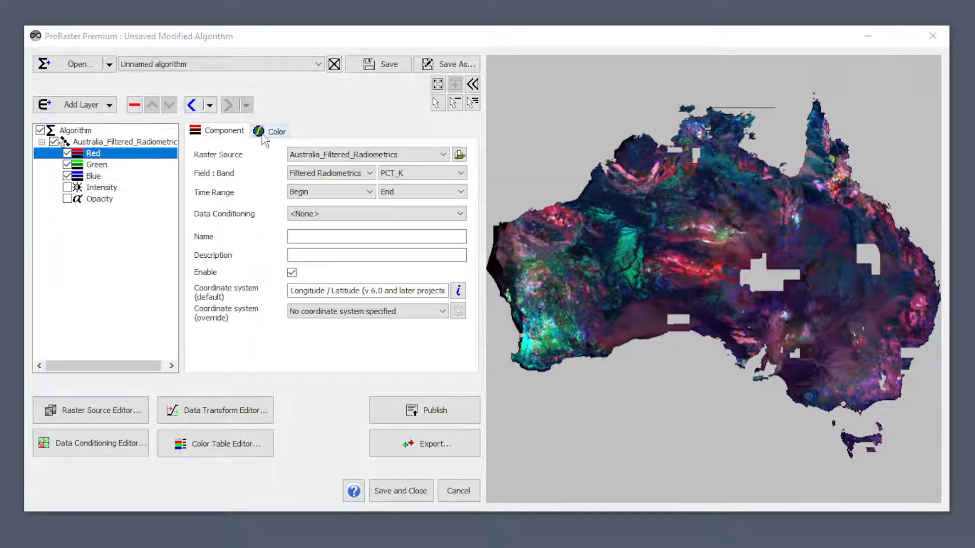
pyautogui.click(263, 132)
pyautogui.click(410, 156)
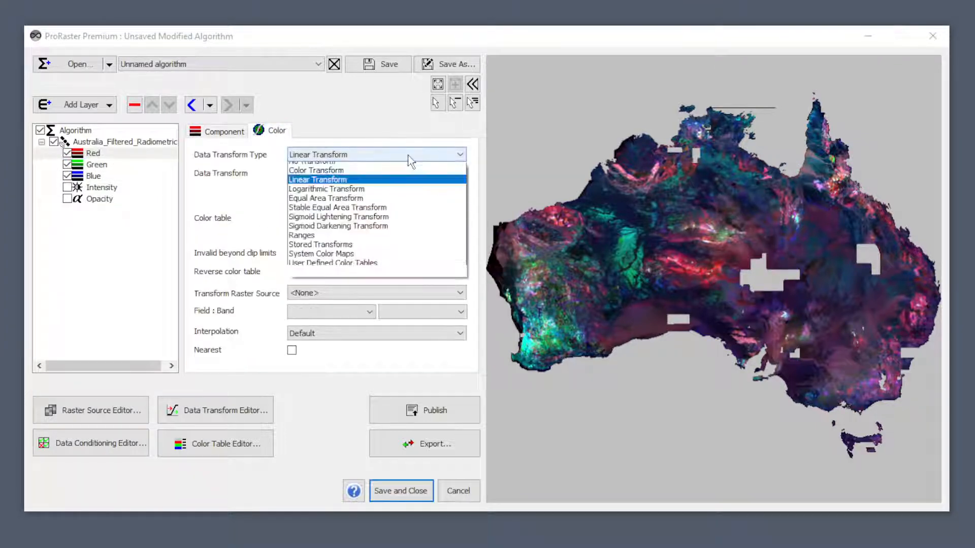
pyautogui.click(341, 209)
pyautogui.click(127, 167)
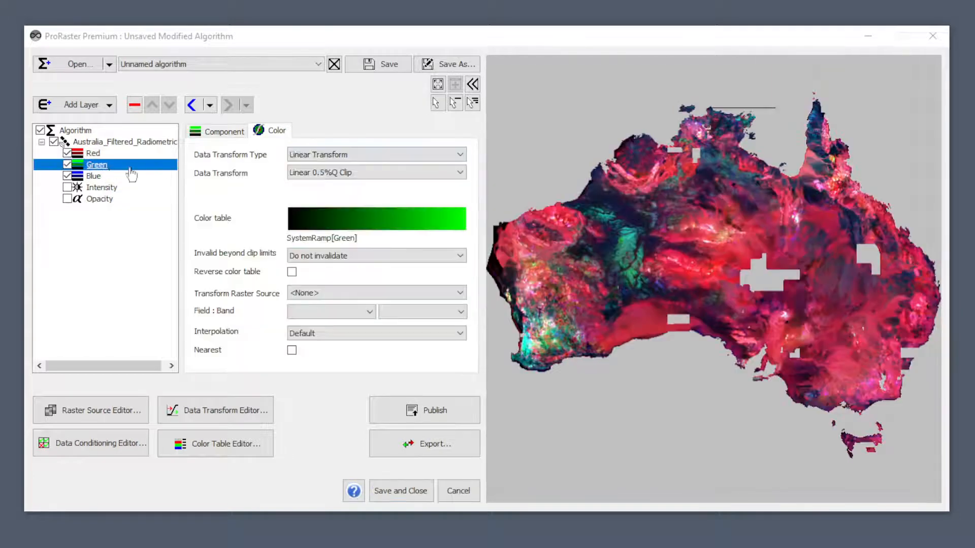
pyautogui.click(338, 156)
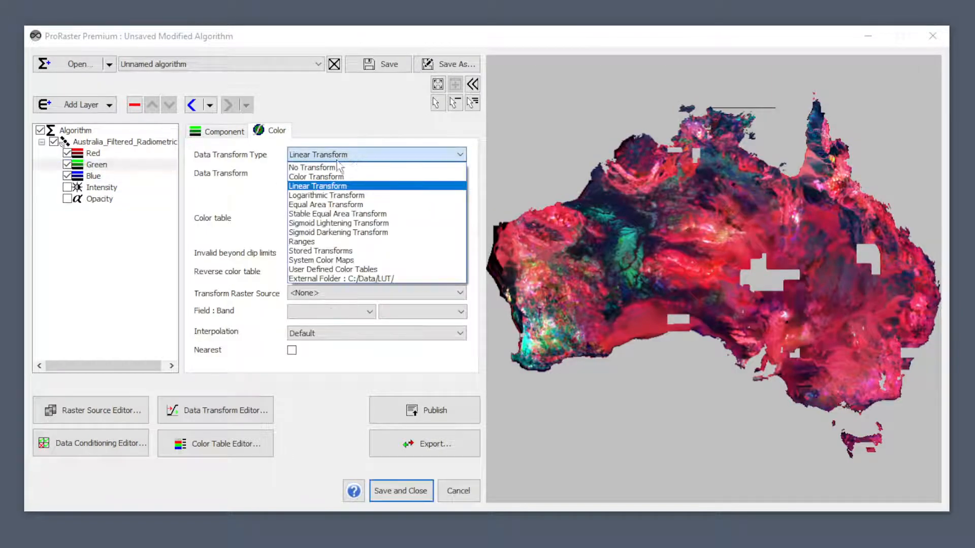
pyautogui.click(344, 213)
pyautogui.click(94, 176)
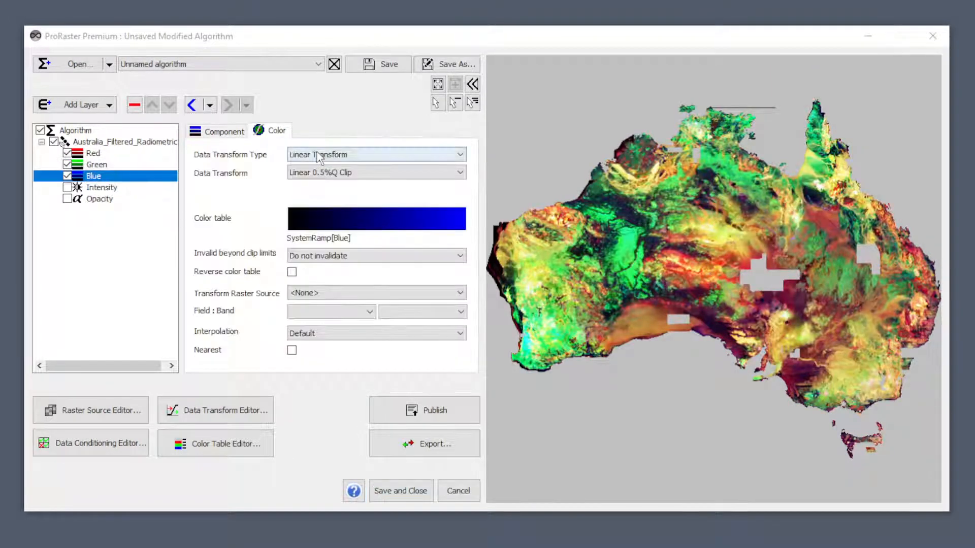
pyautogui.click(341, 155)
pyautogui.click(324, 215)
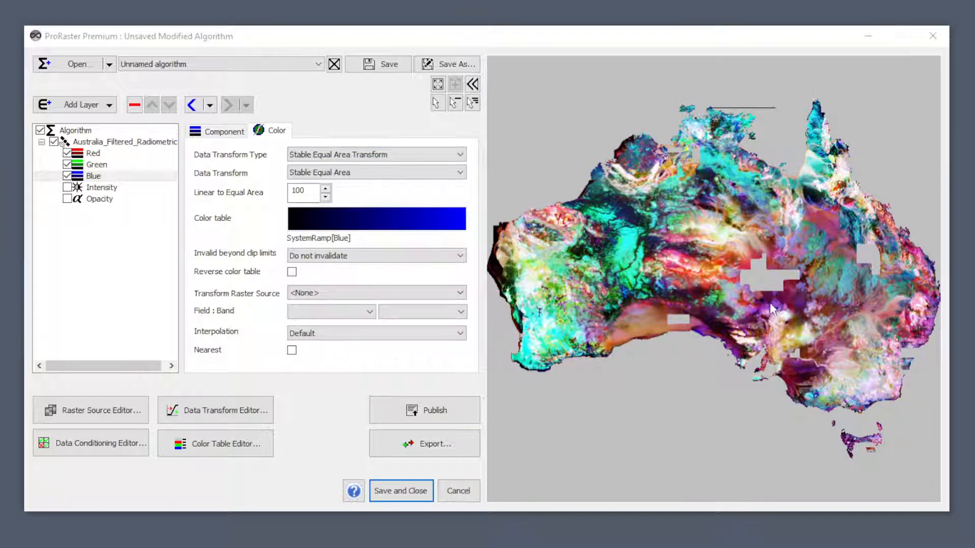
# Examine the radiometric colour detail at several scales across northwestern Australia in the preview image
pyautogui.scroll(5, 631, 277)
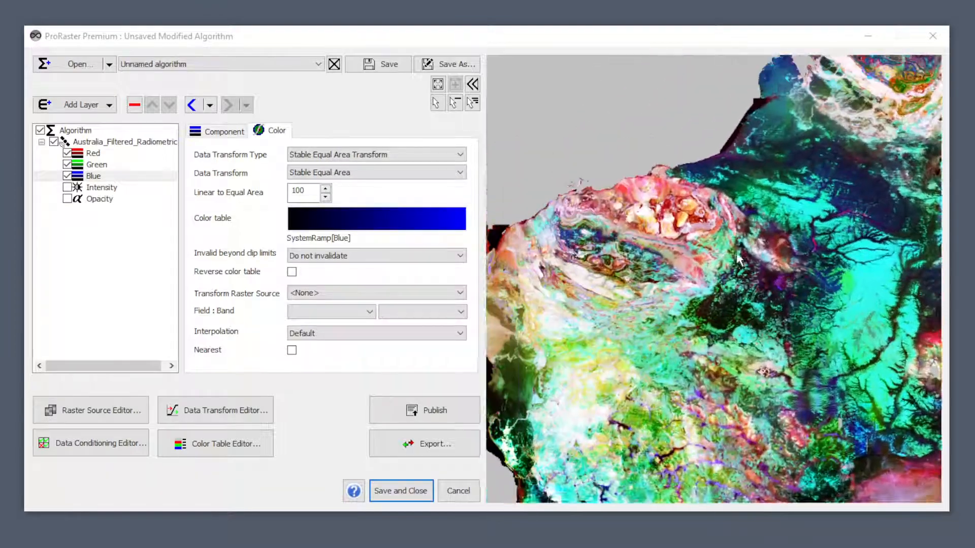
pyautogui.scroll(5, 662, 272)
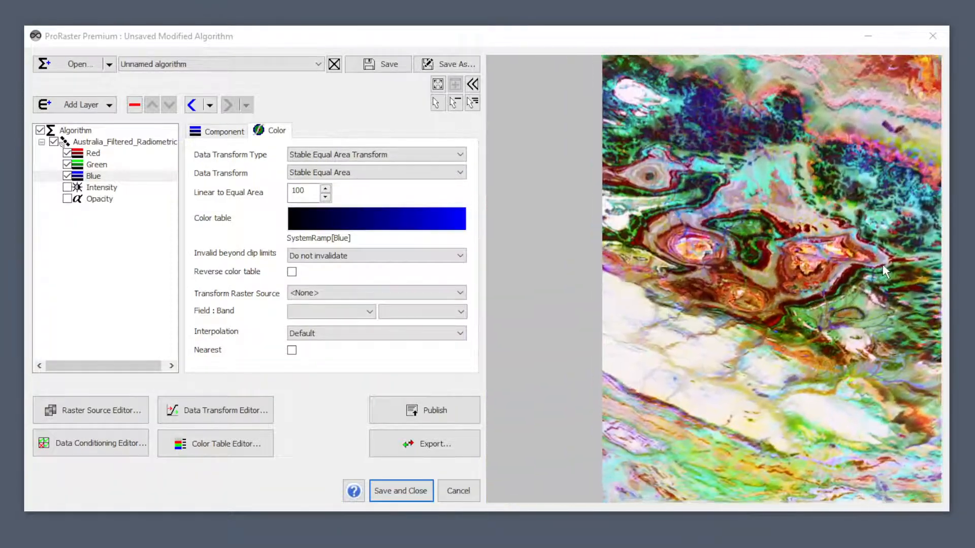
pyautogui.scroll(5, 768, 295)
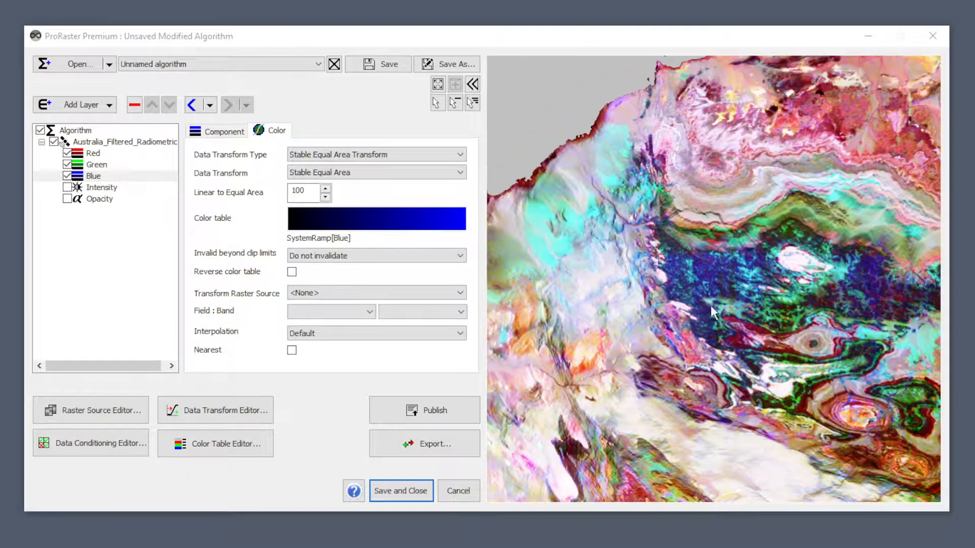
pyautogui.scroll(5, 751, 269)
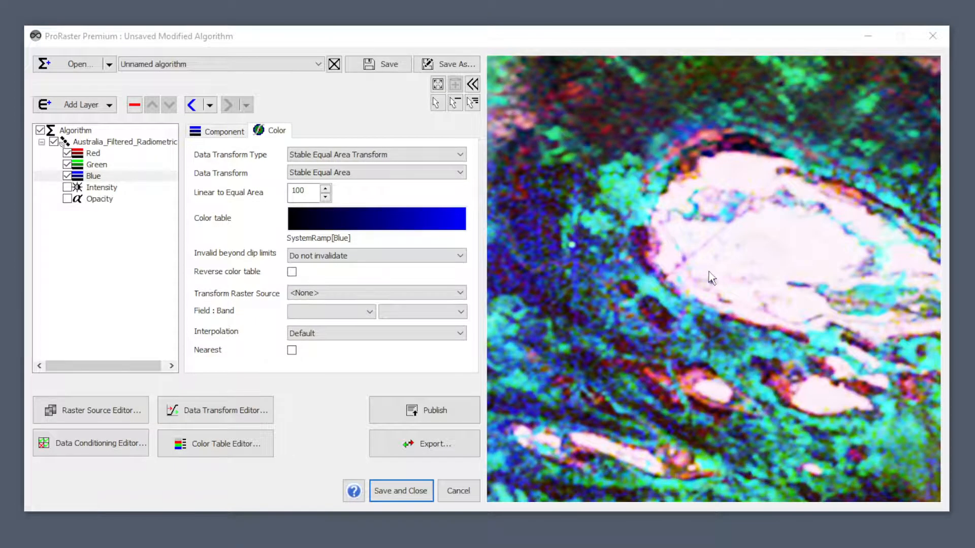
pyautogui.scroll(-6, 700, 274)
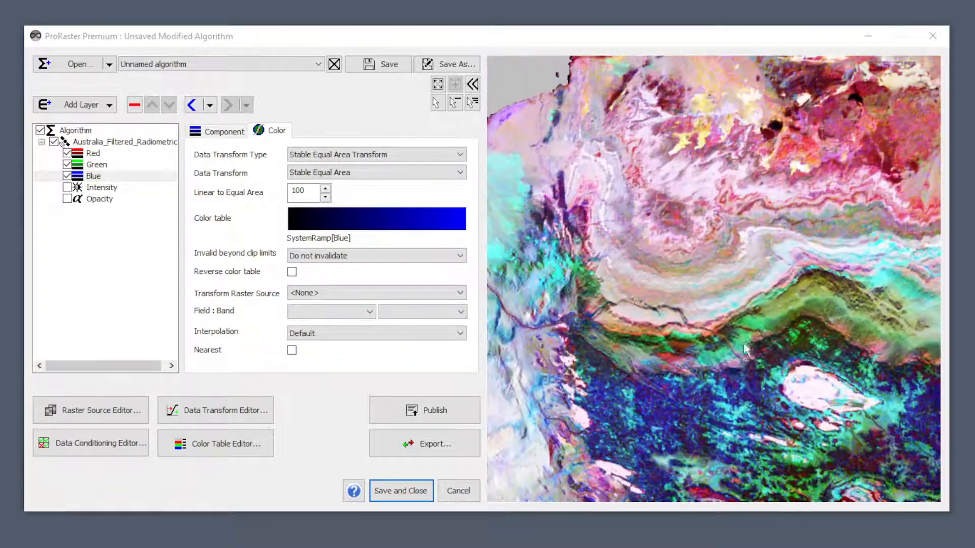
pyautogui.scroll(-2, 717, 274)
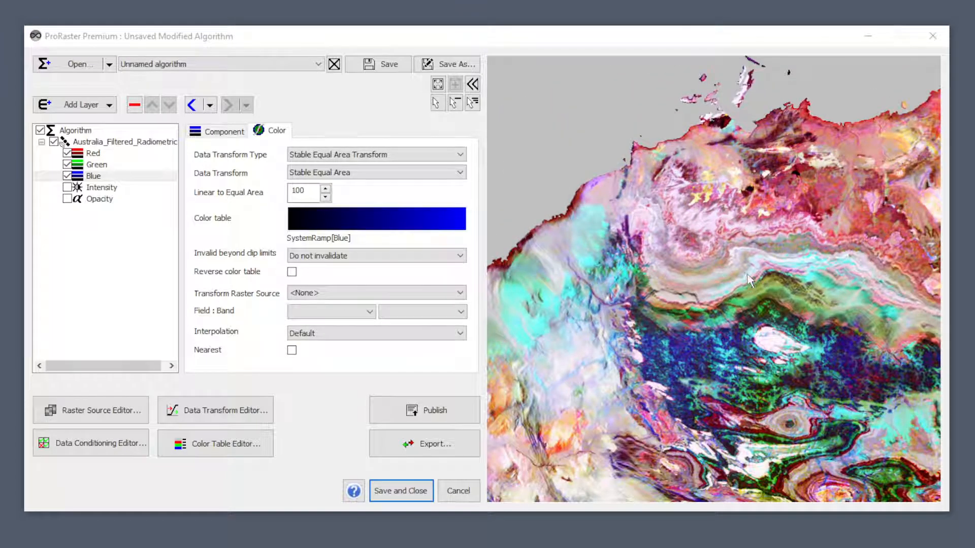
pyautogui.scroll(6, 742, 371)
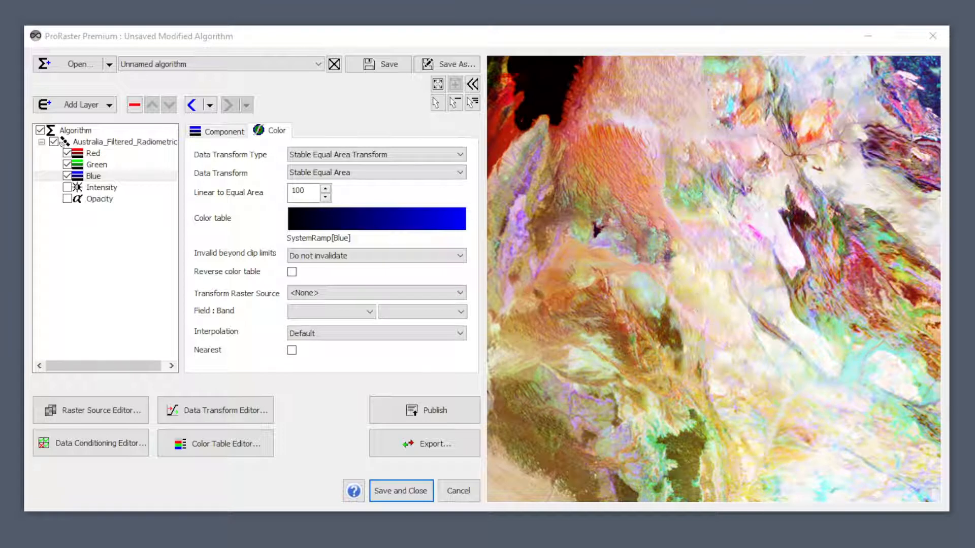
# Try Make greyscale on the Australia_Filtered_Radiometrics layer, and turn it off again
pyautogui.click(91, 144)
pyautogui.click(212, 131)
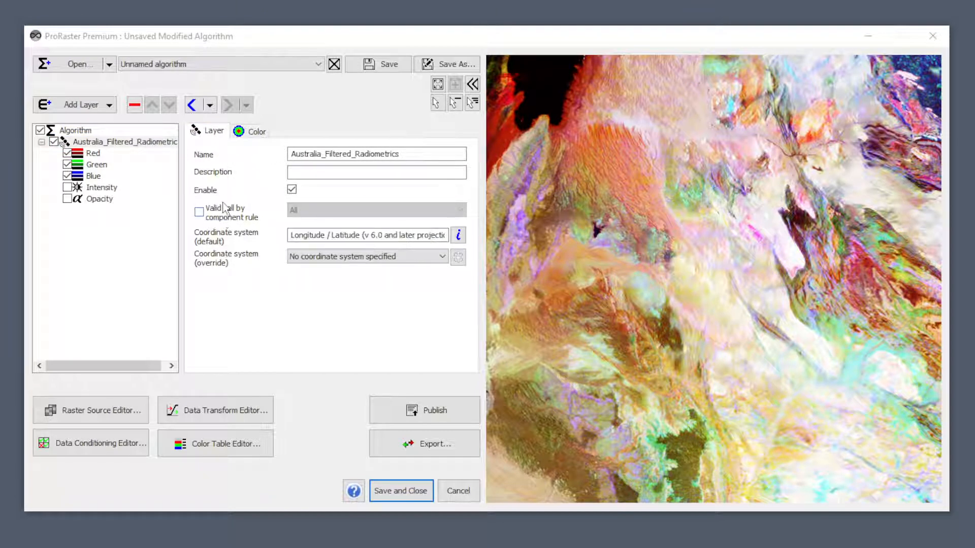
pyautogui.click(255, 134)
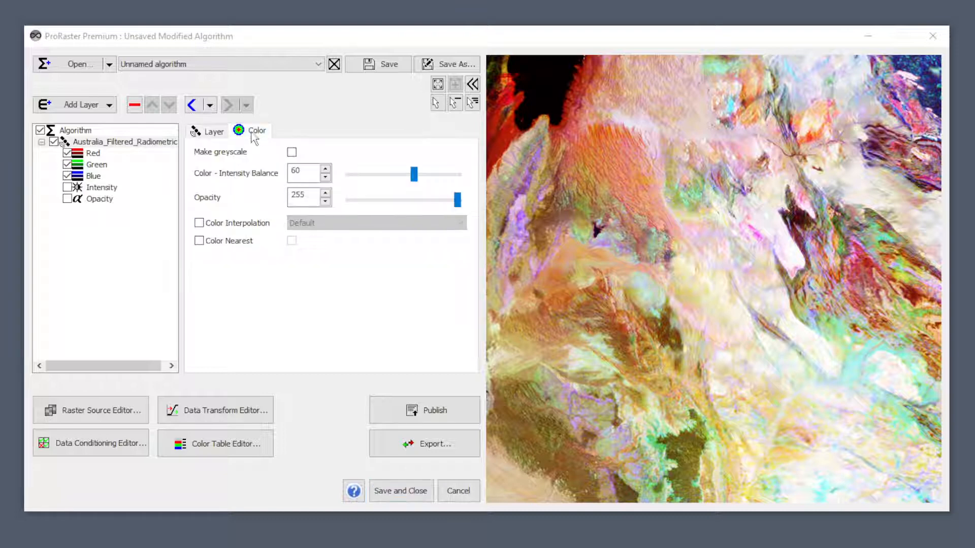
pyautogui.click(292, 153)
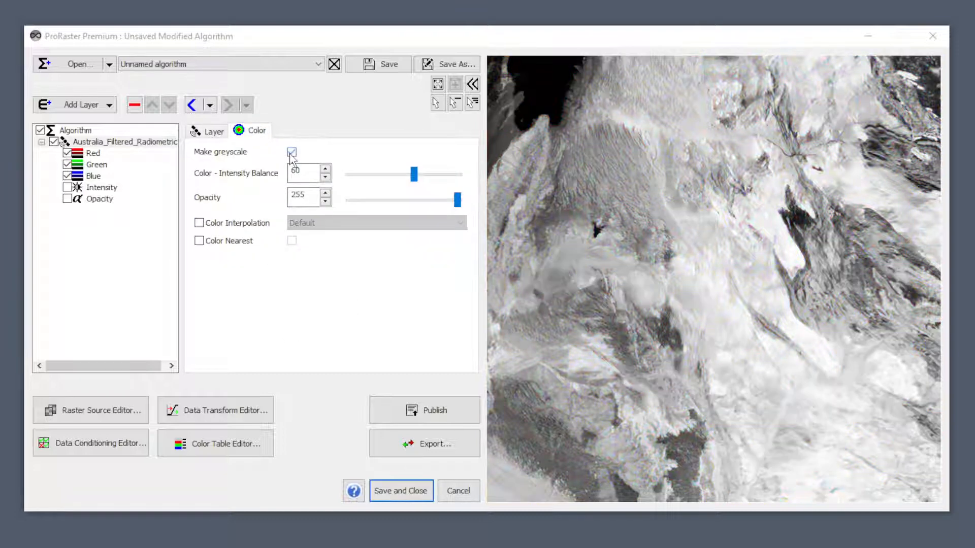
pyautogui.click(292, 153)
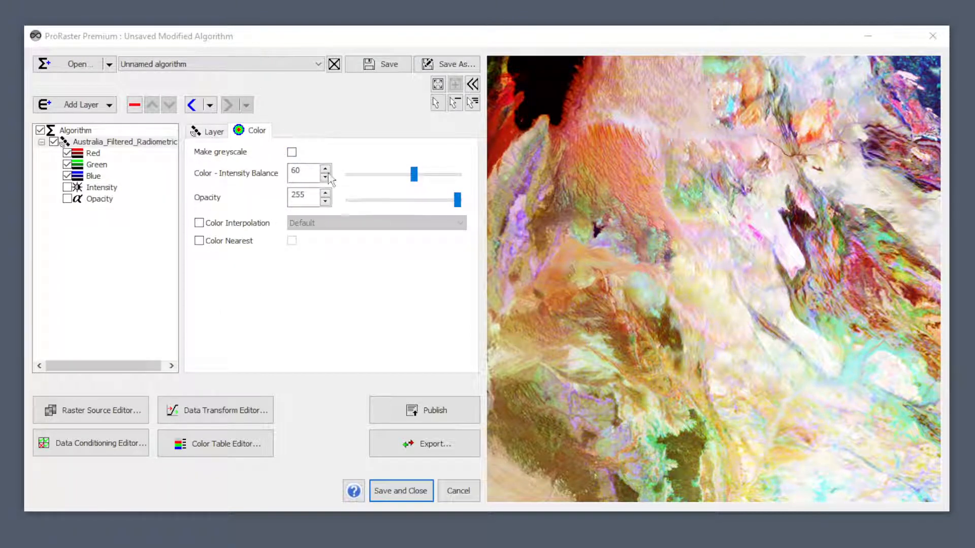
pyautogui.moveTo(214, 178)
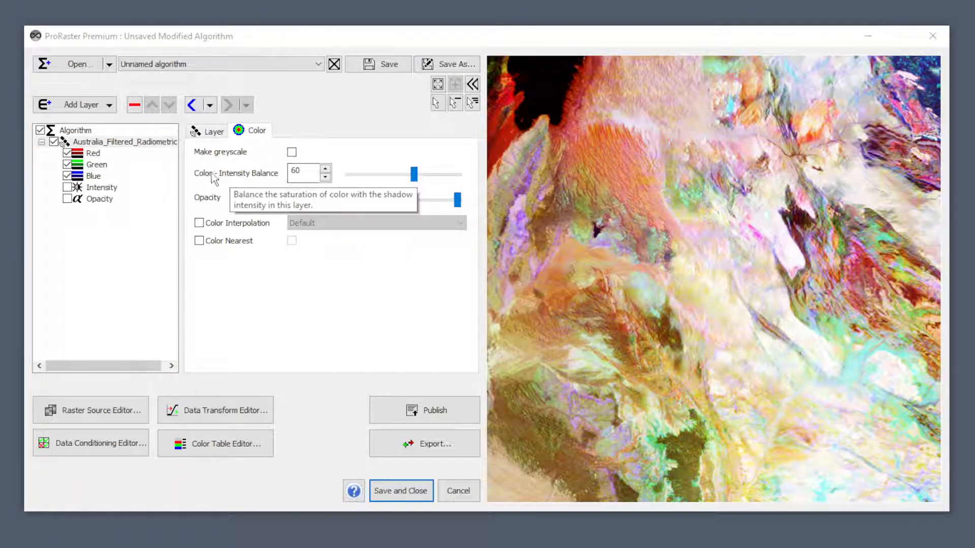
# Enable the Intensity component with MERIT DEM as its raster source, and inspect the terrain shading over northwestern Australia
pyautogui.click(109, 190)
pyautogui.click(67, 188)
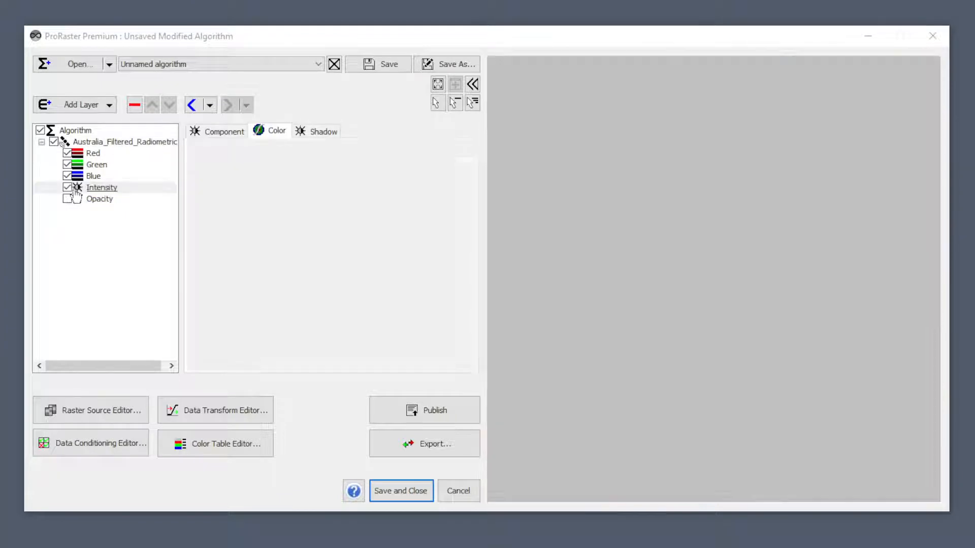
pyautogui.click(212, 132)
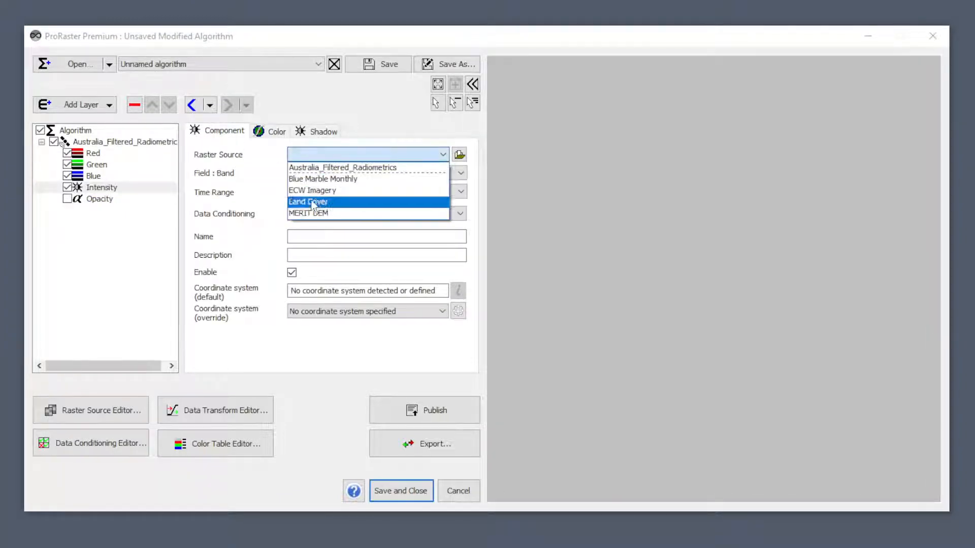
pyautogui.click(316, 209)
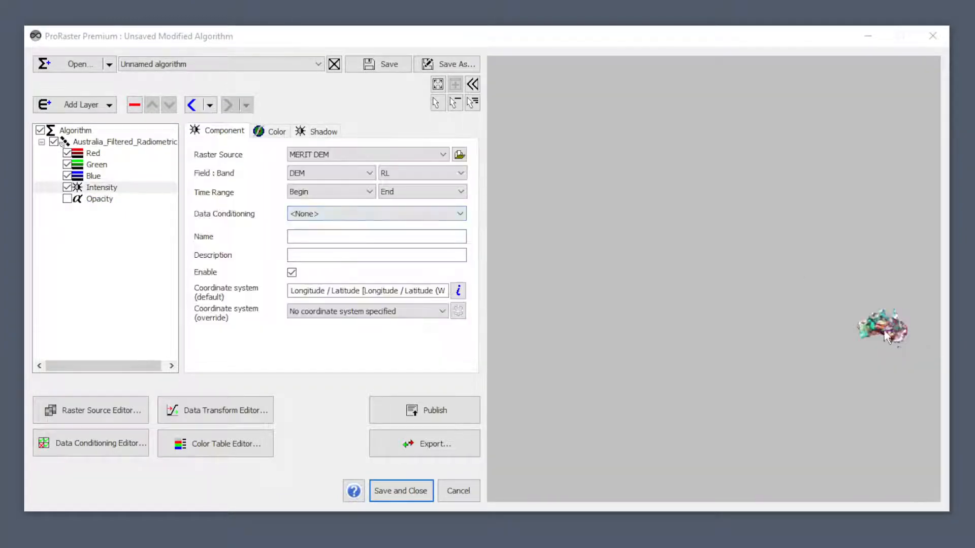
pyautogui.scroll(5, 886, 336)
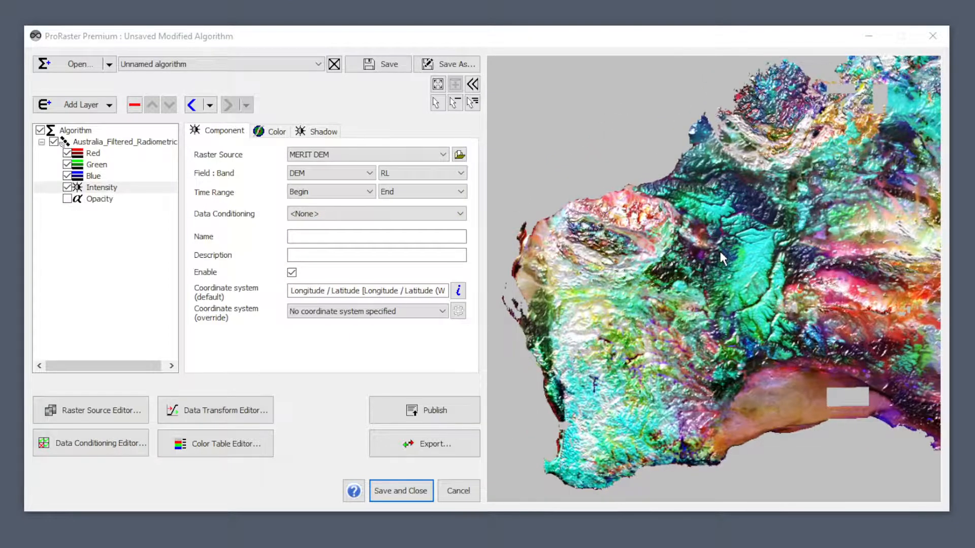
pyautogui.scroll(5, 719, 249)
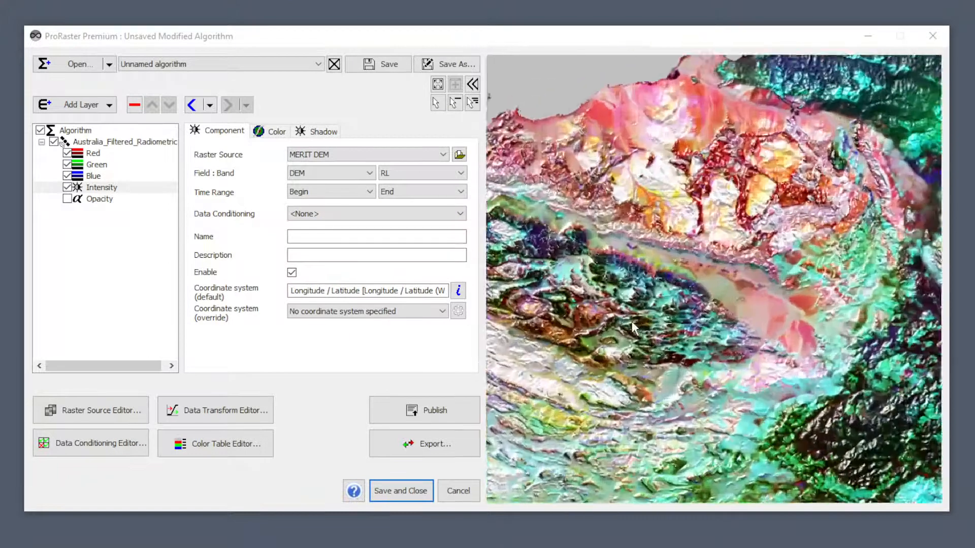
pyautogui.scroll(5, 632, 321)
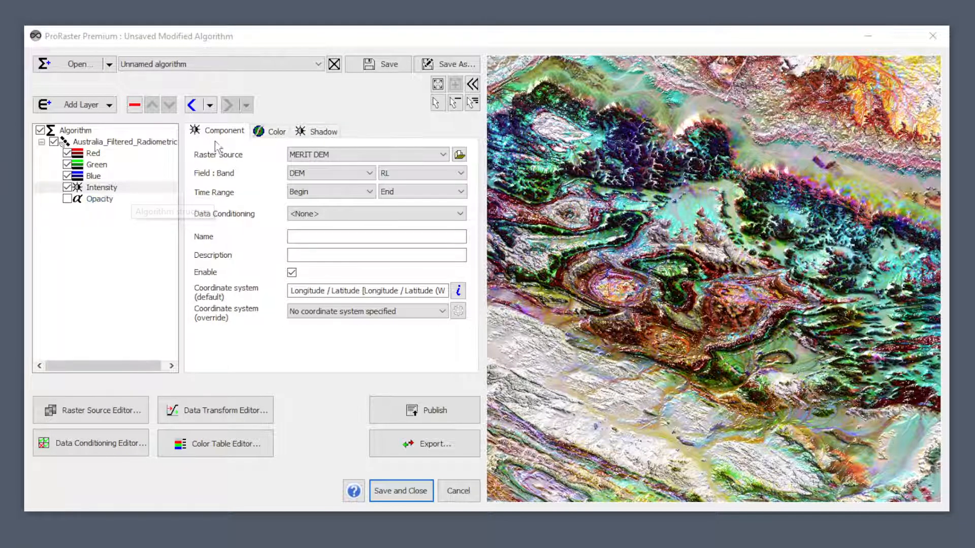
# Set the Color - Intensity Balance of the Australia_Filtered_Radiometrics layer to 87
pyautogui.click(100, 147)
pyautogui.click(257, 131)
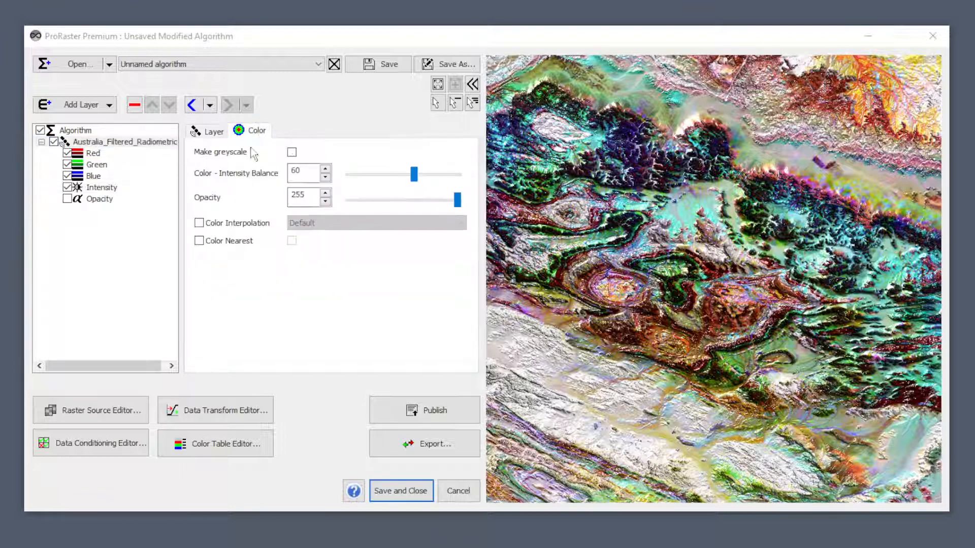
pyautogui.moveTo(415, 174); pyautogui.dragTo(443, 173)
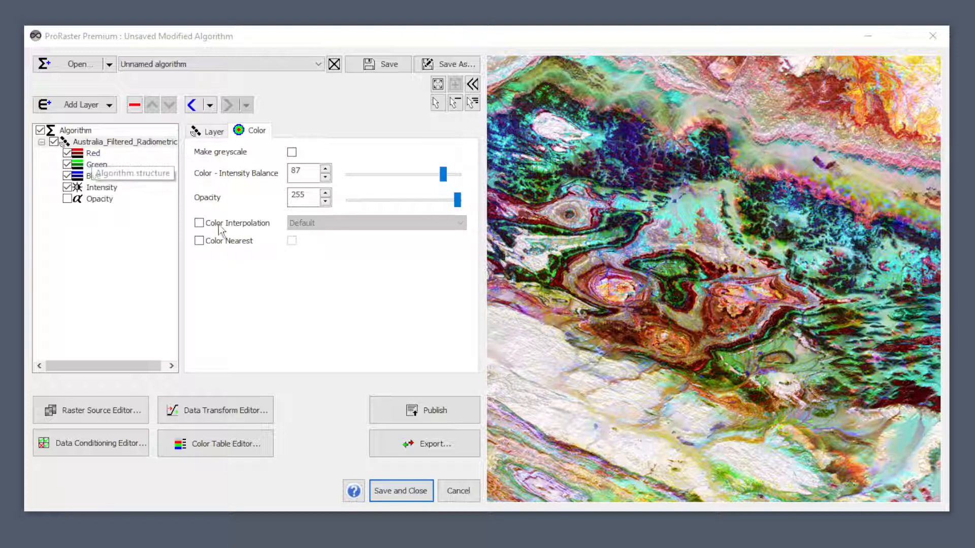
pyautogui.click(132, 144)
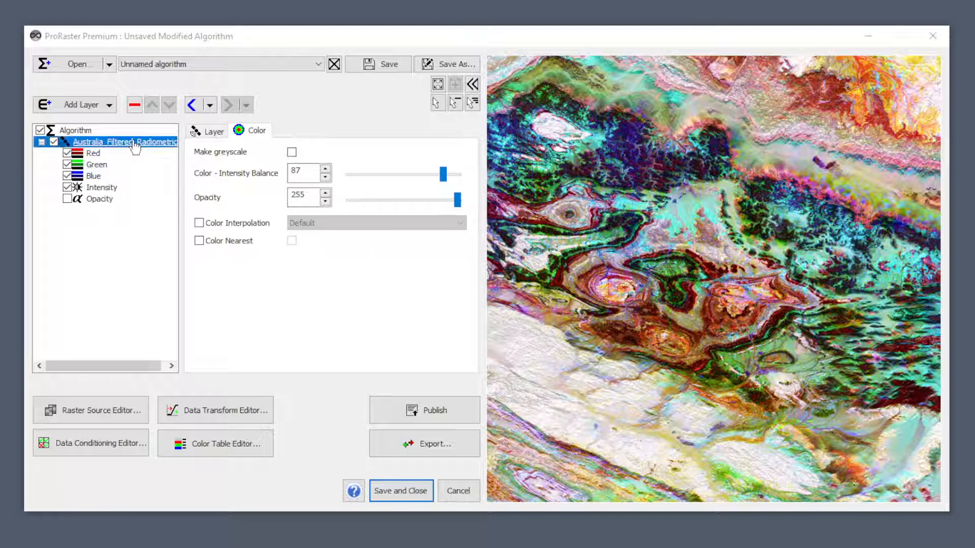
# Open the raster source and band settings of the Red component
pyautogui.click(93, 154)
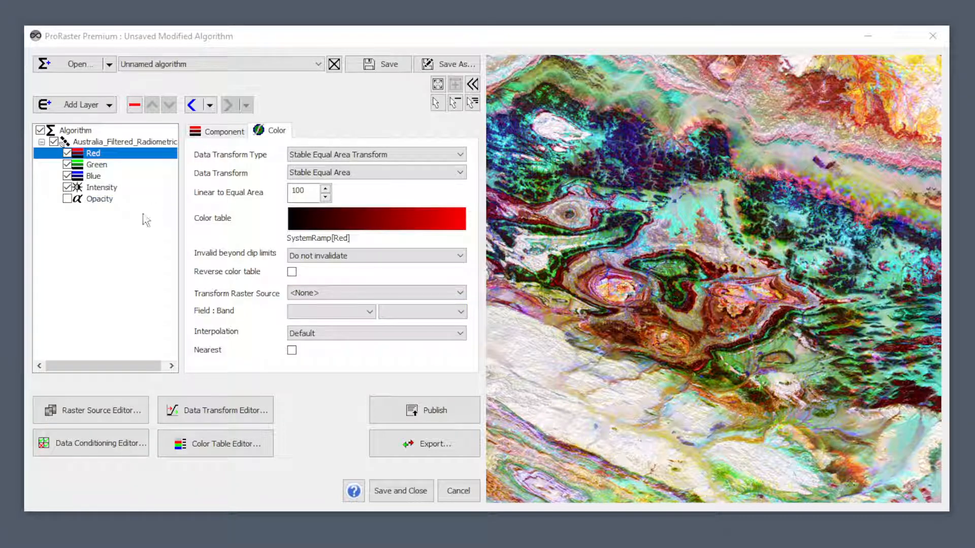
pyautogui.click(223, 133)
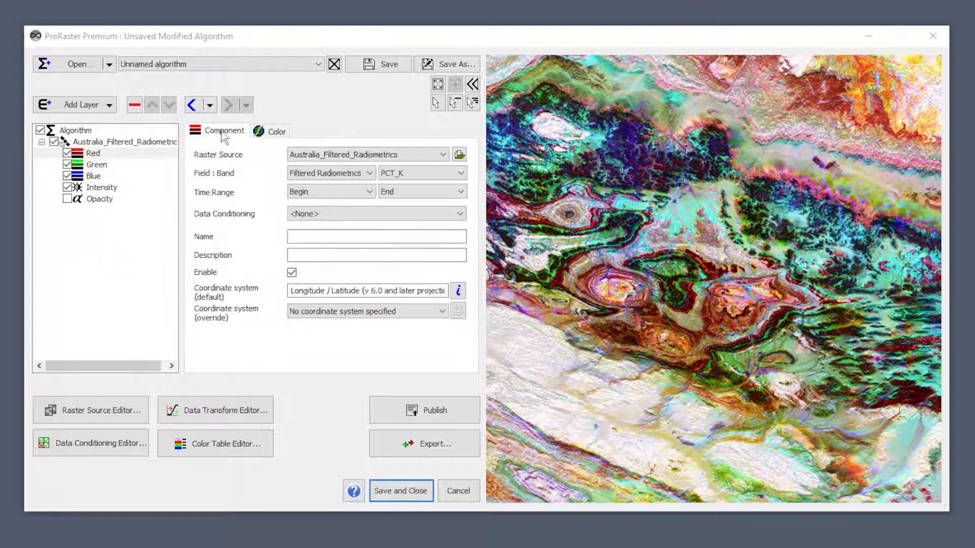